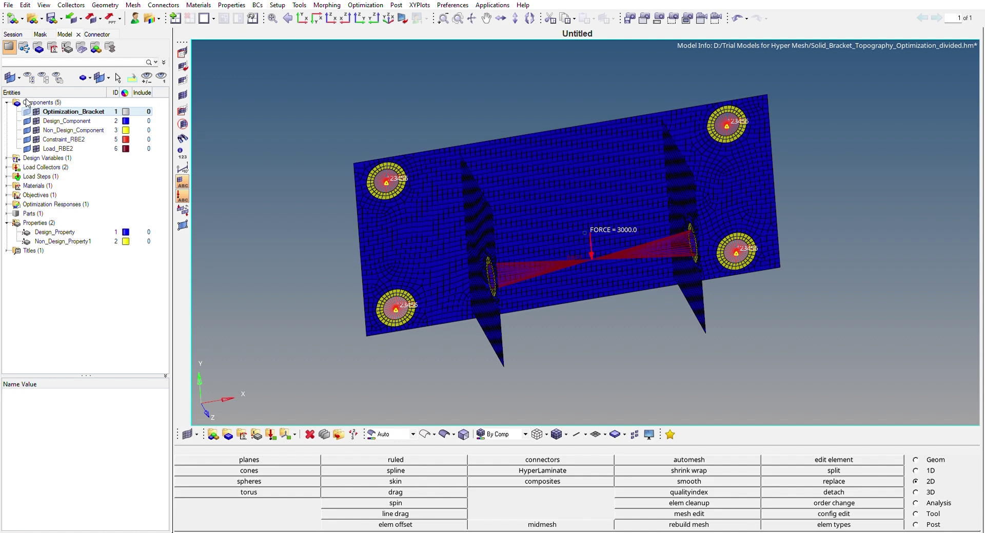
Show the Optimization_Bracket solid geometry over the mesh for comparison, and hide it again
left_click(30, 119)
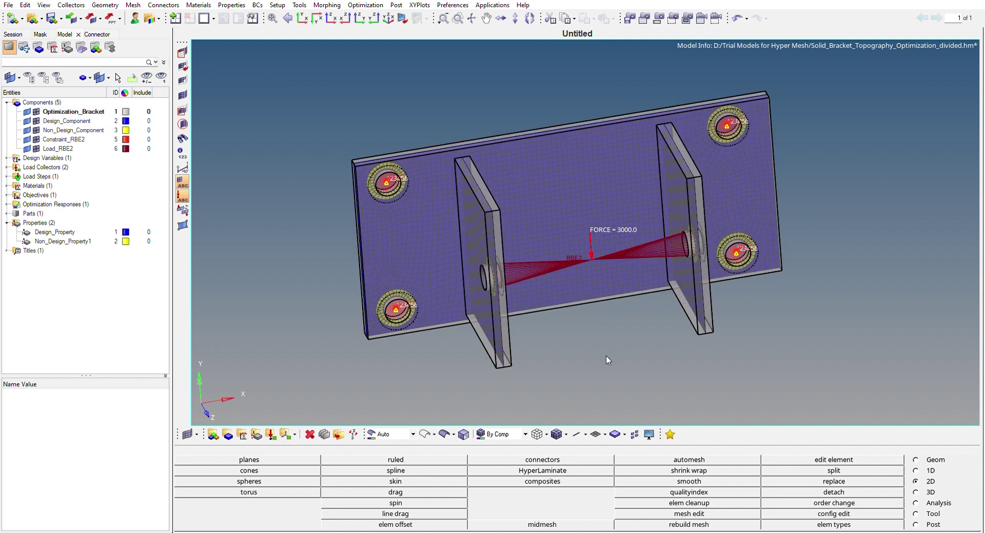
mouse_move(590, 342)
left_mouse_down("ctrl")
mouse_move(651, 353)
mouse_move(583, 340)
left_mouse_up("ctrl")
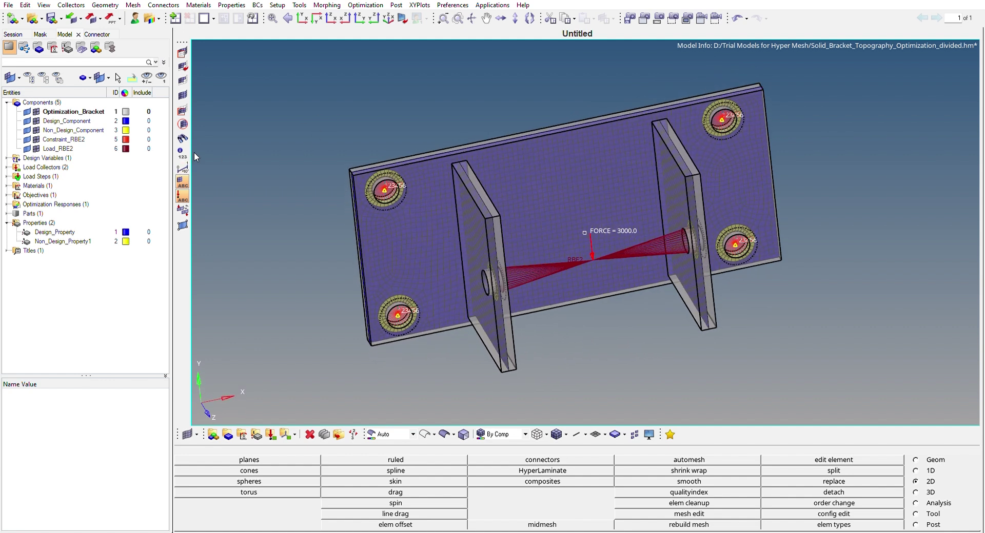
left_click(28, 109)
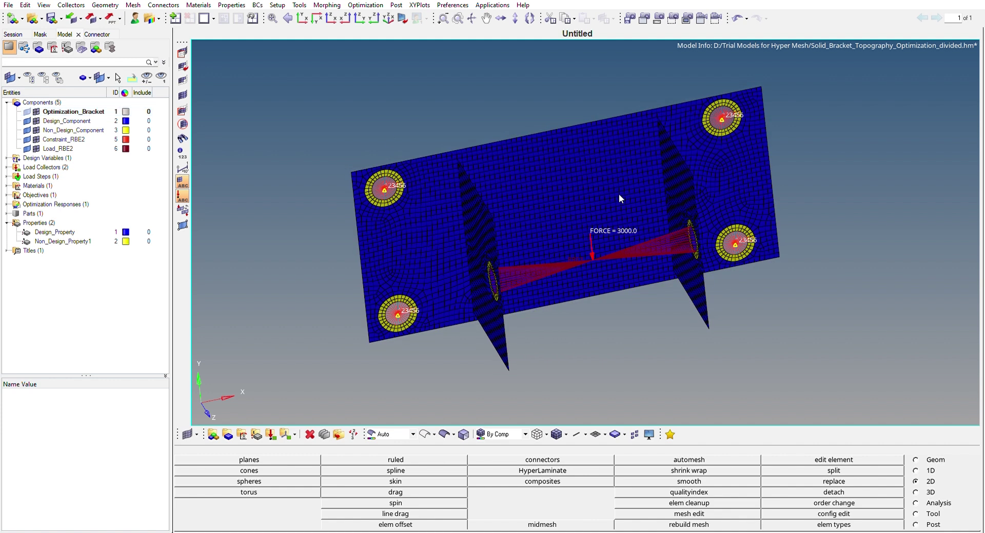
mouse_move(692, 368)
left_mouse_down("ctrl")
mouse_move(673, 354)
mouse_move(694, 365)
left_mouse_up("ctrl")
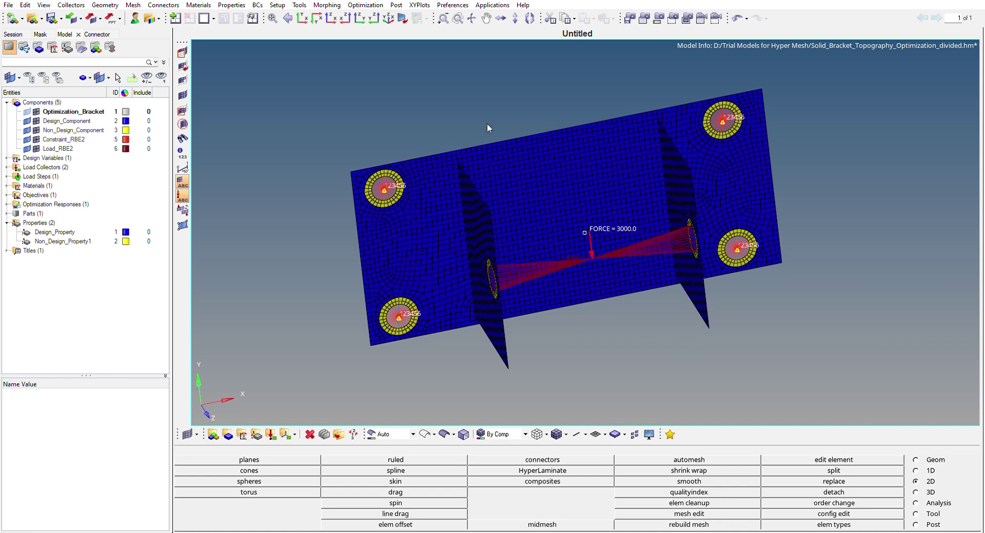
Examine the non-design washer rings, rigid elements and constraints at the base plate's four bolt holes
scroll(398, 198, "up", 5)
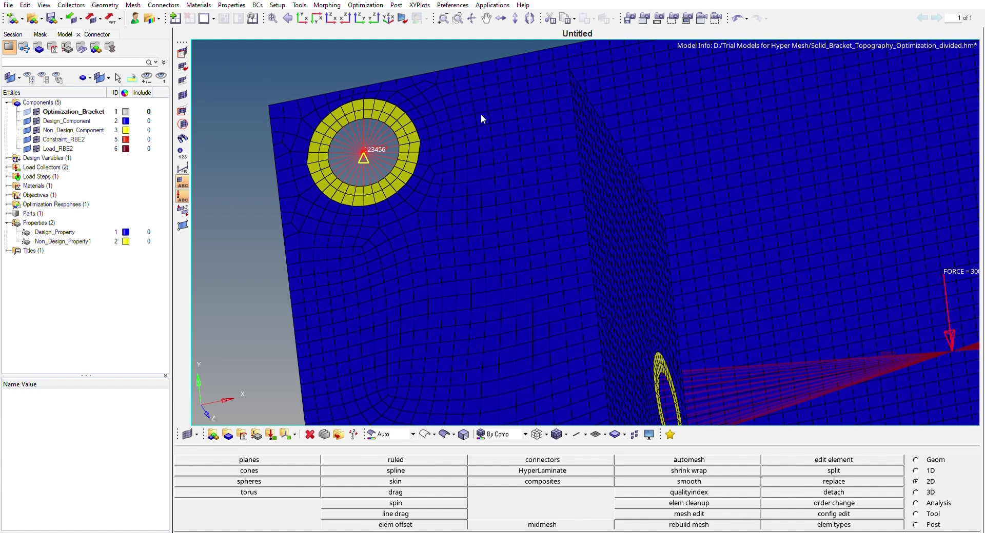
scroll(519, 205, "down", 6)
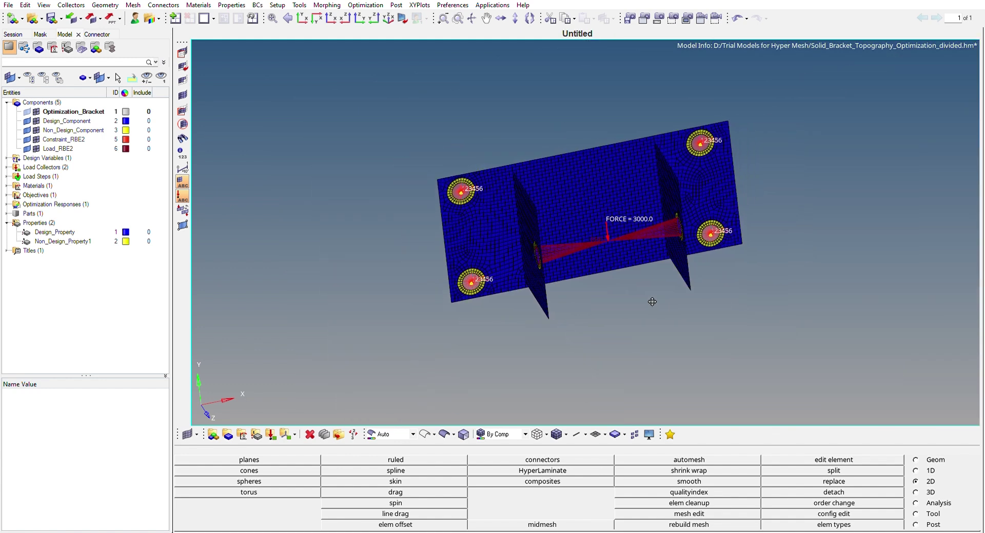
left_click_drag(660, 338, 656, 338, "ctrl")
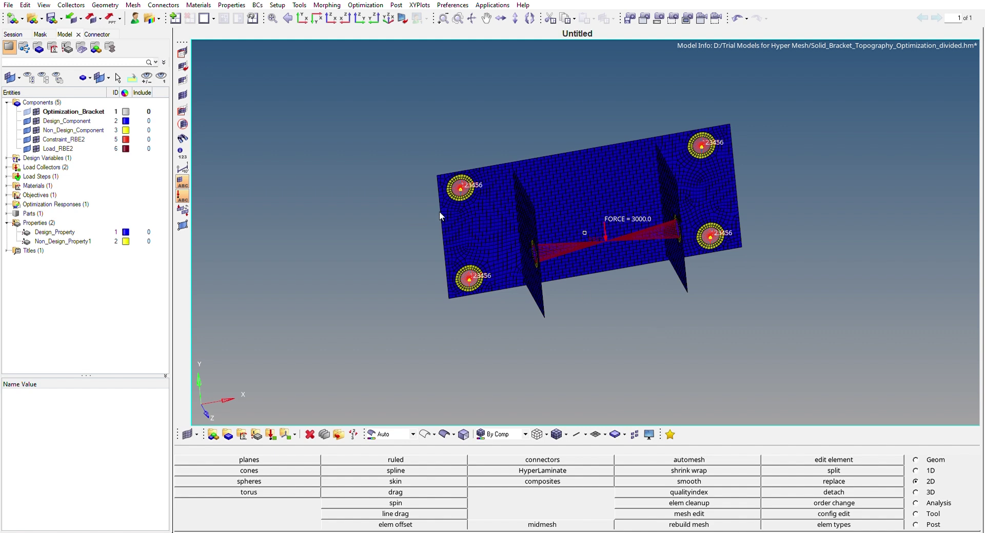
scroll(462, 172, "up", 6)
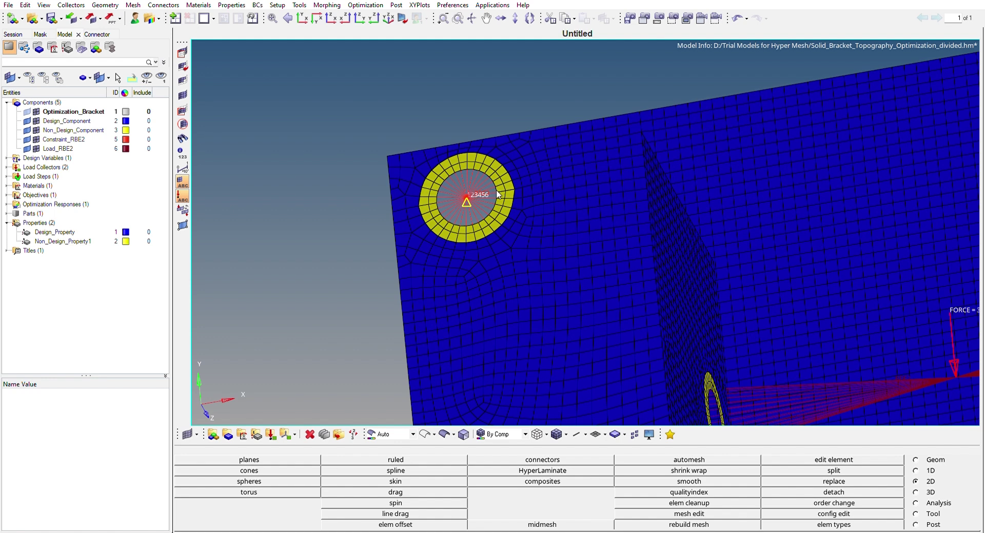
scroll(497, 193, "down", 3)
scroll(496, 194, "up", 4)
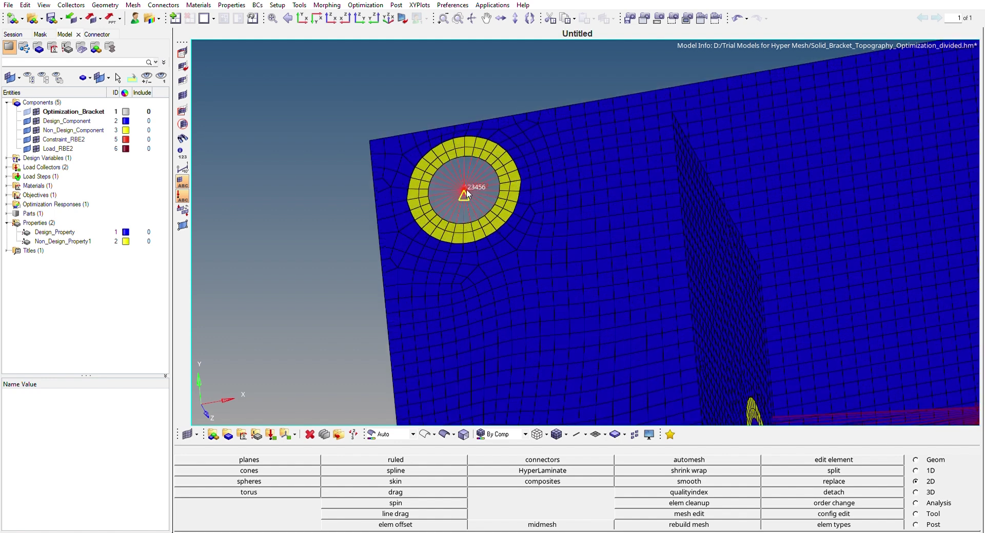
scroll(468, 193, "up", 1)
scroll(467, 192, "up", 1)
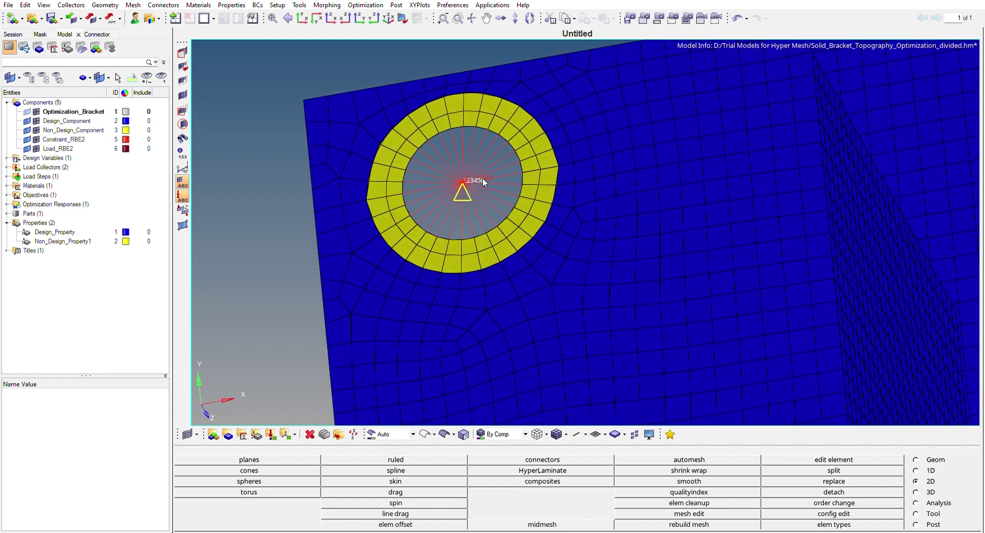
scroll(494, 180, "down", 2)
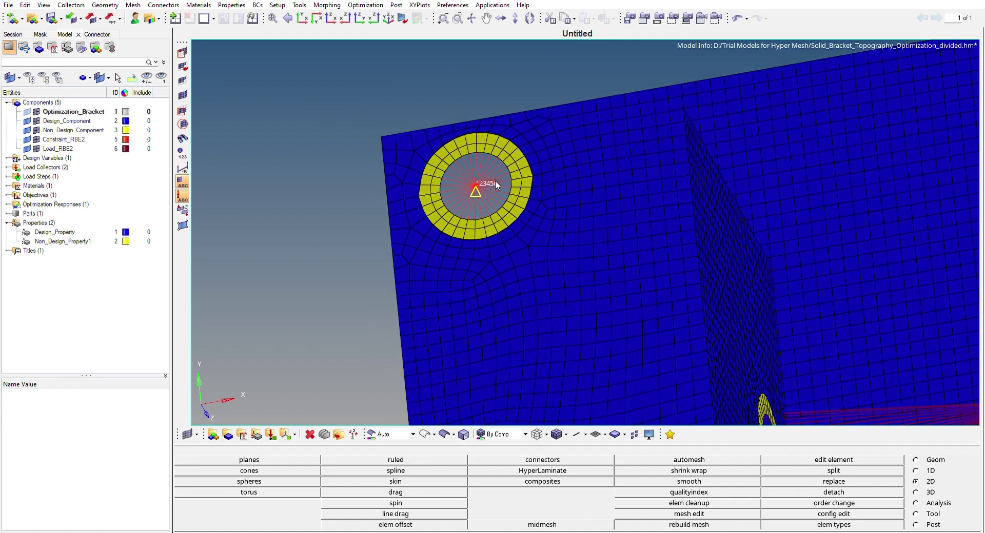
scroll(494, 181, "down", 4)
scroll(508, 291, "up", 3)
scroll(508, 291, "down", 3)
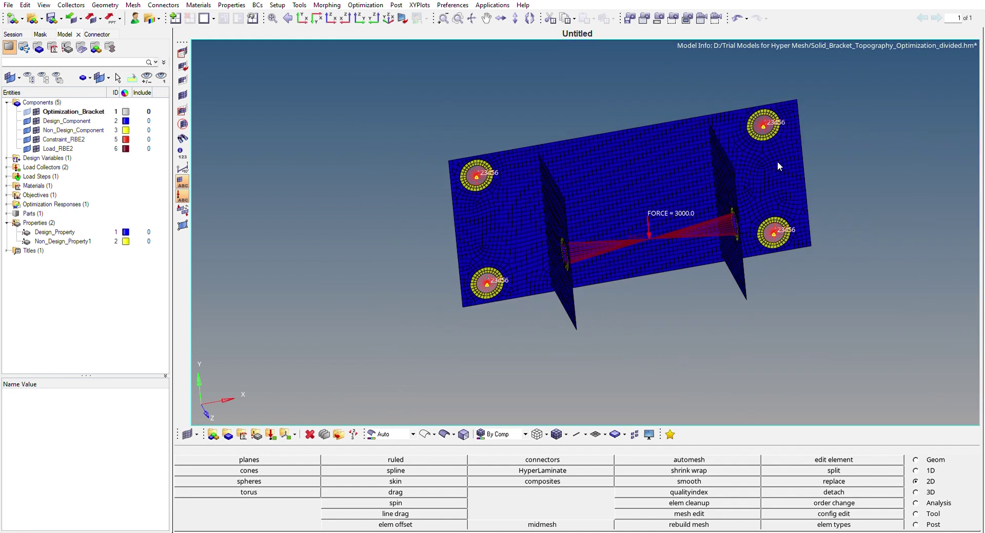
scroll(778, 163, "up", 3)
scroll(780, 248, "down", 4)
scroll(780, 247, "up", 2)
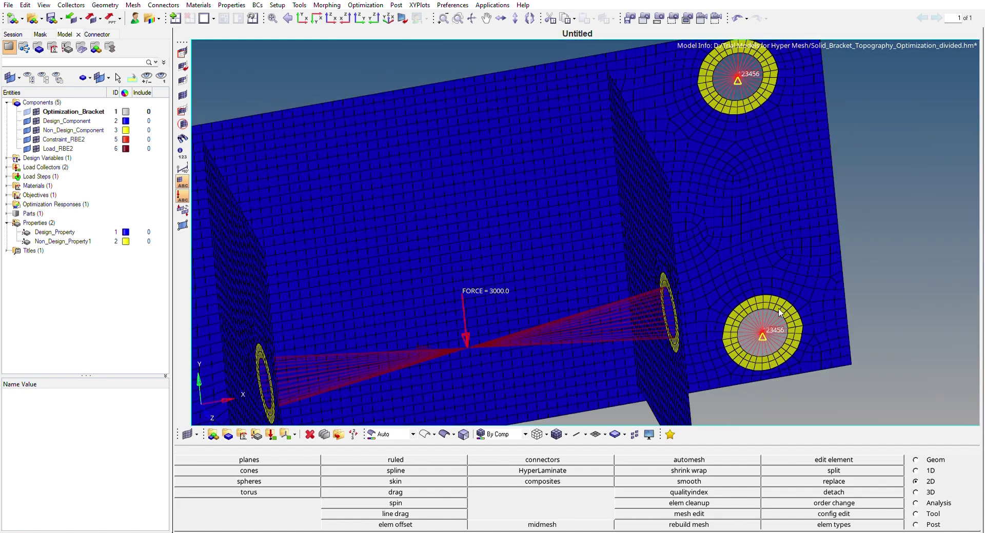
scroll(783, 348, "down", 3)
Examine the rigid element connecting the two lug holes and the force applied at its centre node
right_click_drag(708, 370, 607, 260, "ctrl")
left_click_drag(646, 275, 638, 211, "ctrl")
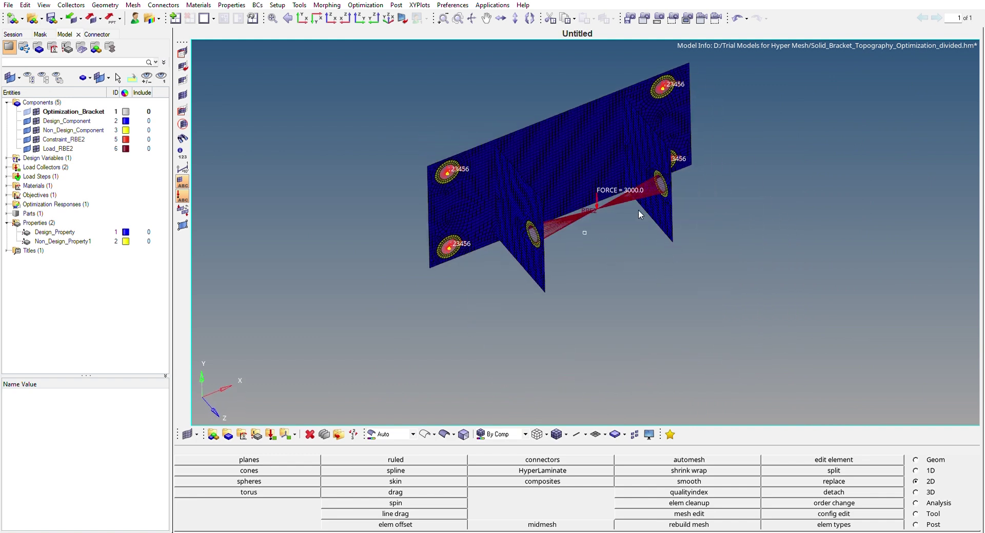
scroll(613, 180, "up", 4)
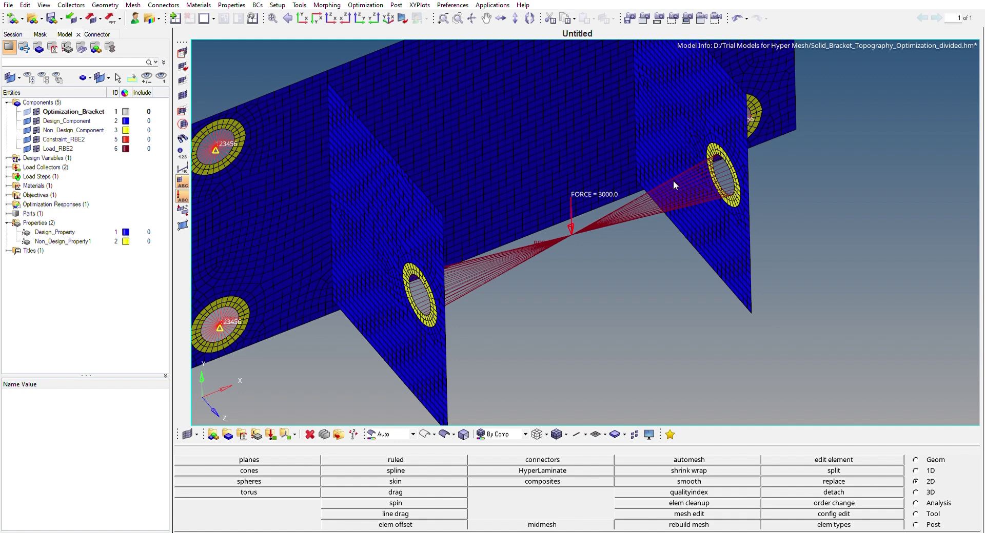
scroll(708, 150, "up", 2)
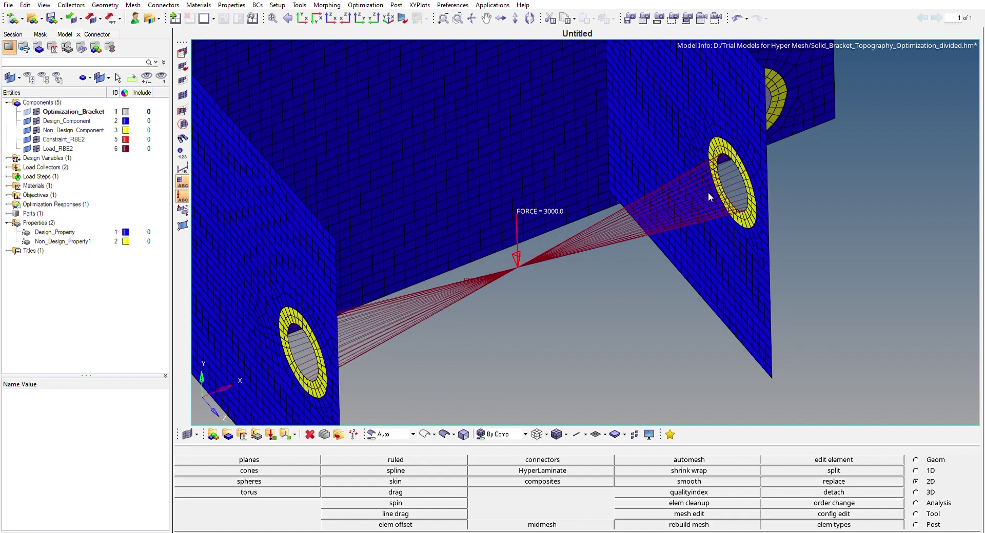
scroll(707, 193, "down", 5)
left_click_drag(719, 297, 657, 303, "ctrl")
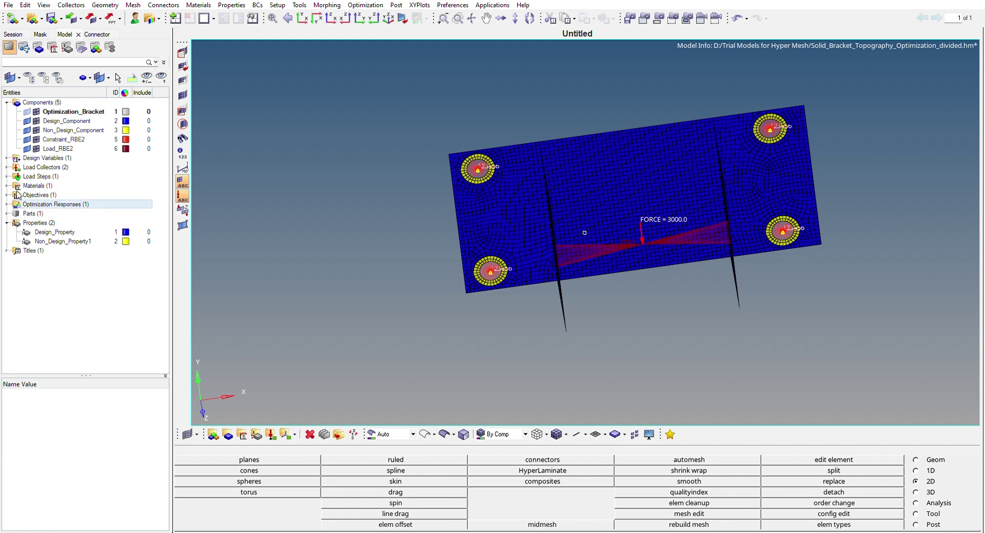
Review the card image, material and thickness of Design_Property and Non_Design_Property1
left_click(56, 223)
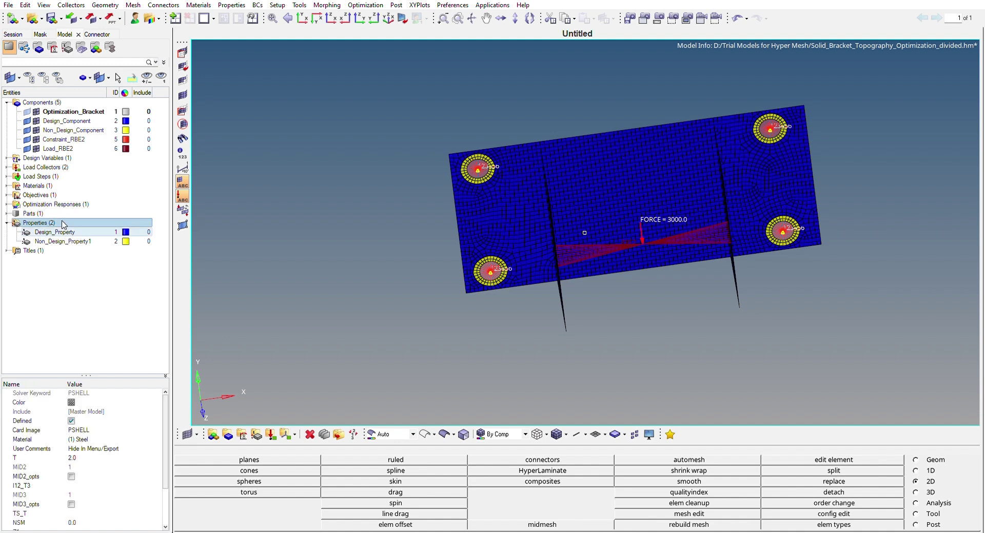
left_click(66, 231)
key("Down")
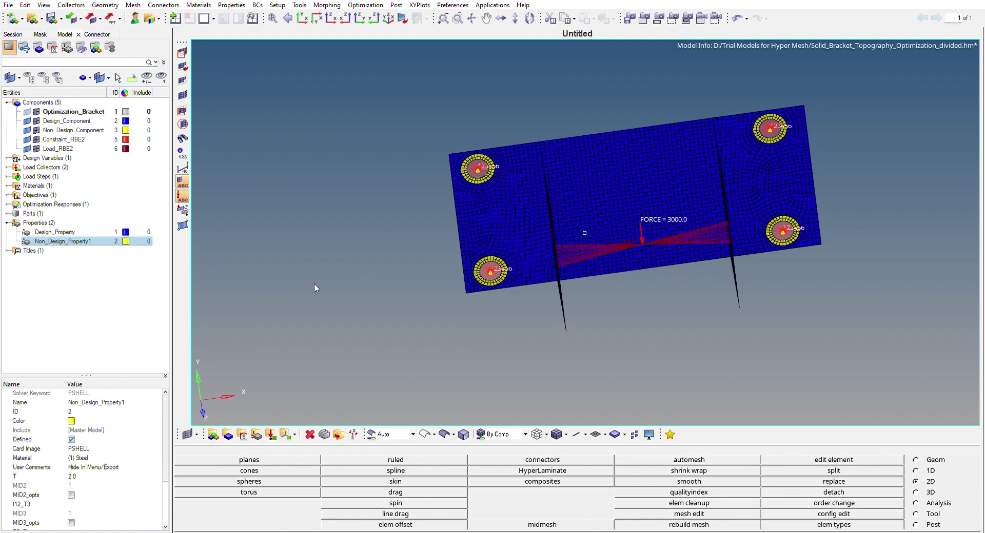
left_click(100, 307)
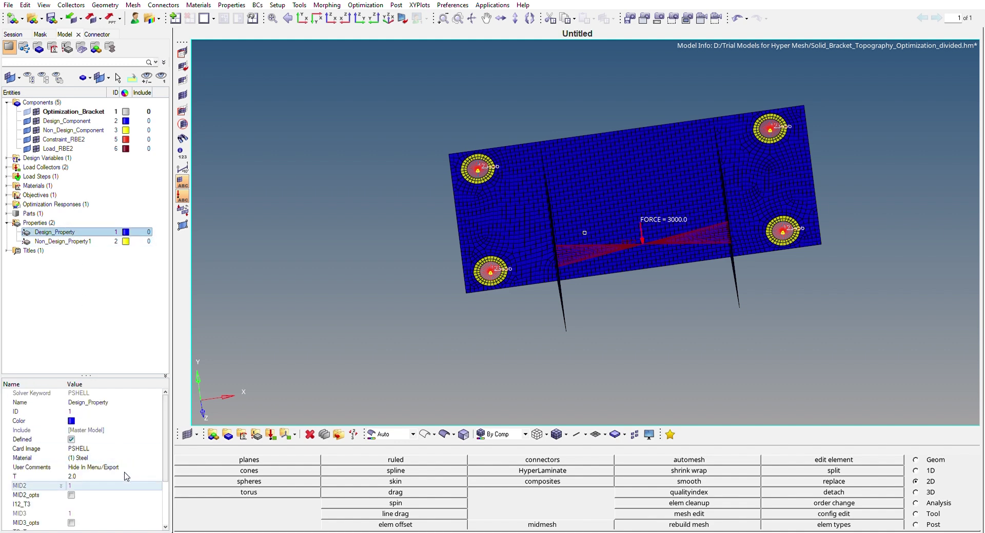
left_click(72, 241)
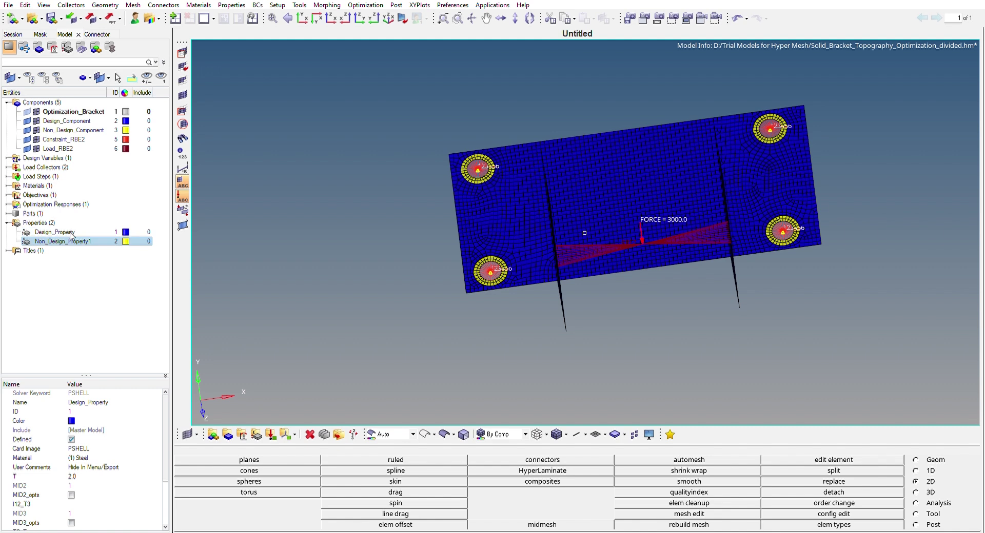
left_click(93, 277)
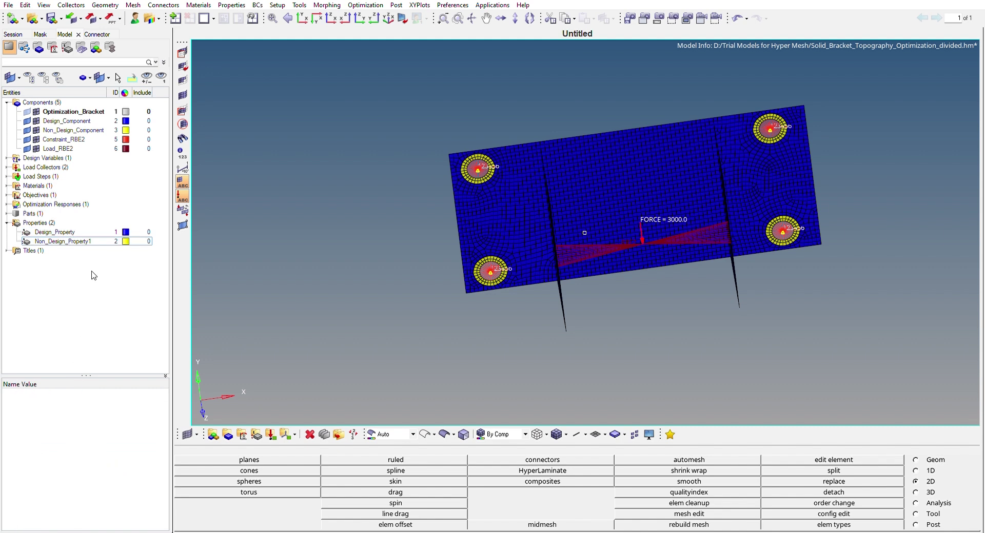
Review the elastic constants and density of the Steel material
left_click(7, 186)
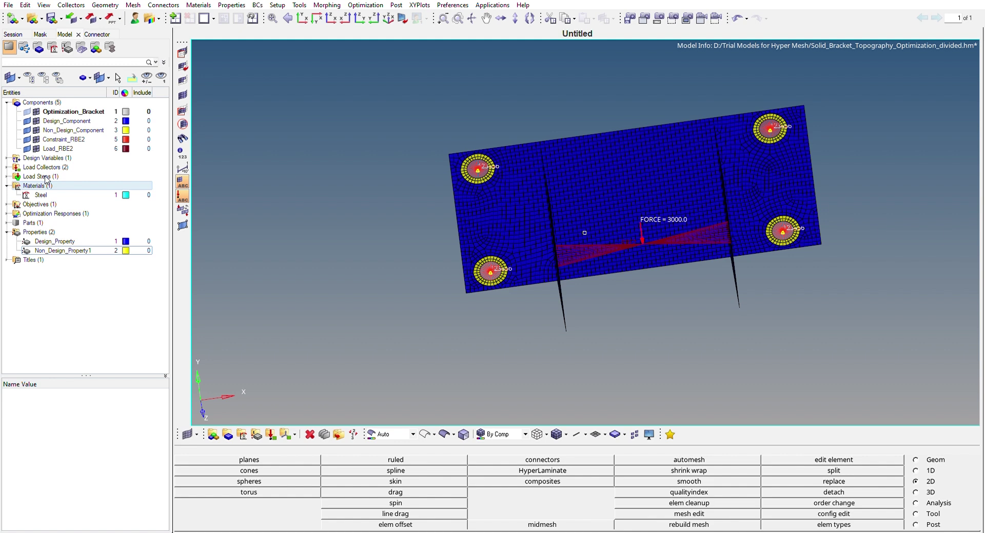
left_click(62, 195)
left_click_drag(92, 371, 109, 322)
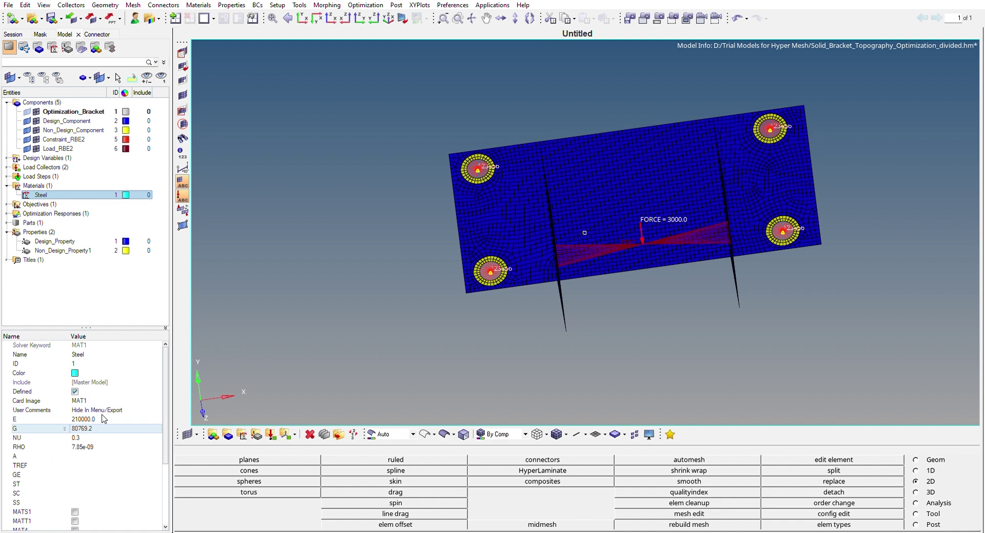
left_click(88, 288)
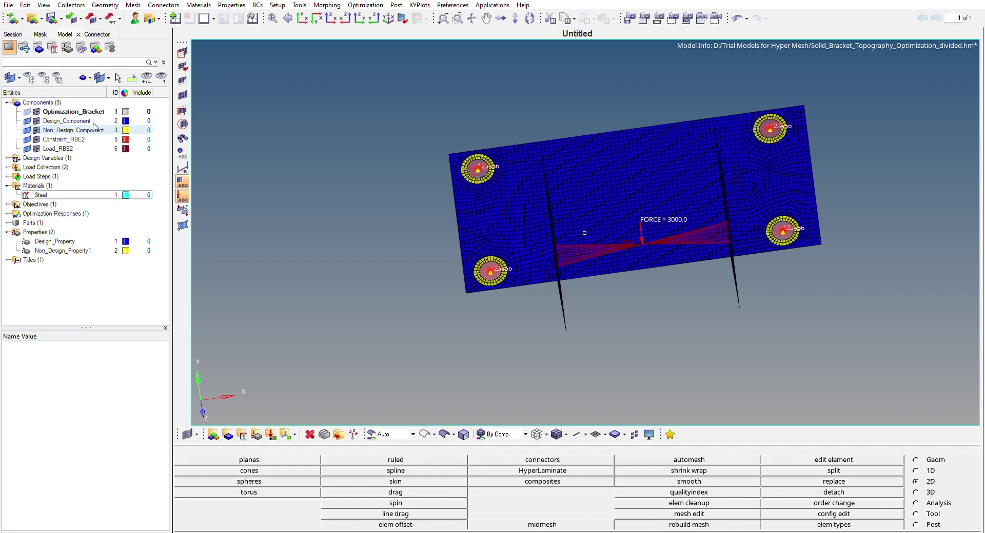
List the load collectors and inspect the bolt-hole constraints and the force between the lugs
left_click(7, 167)
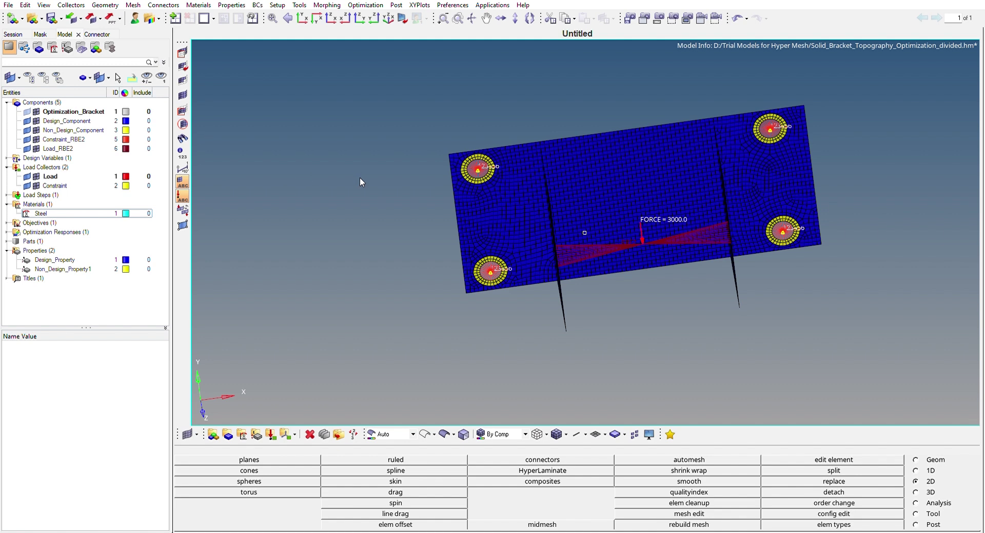
scroll(490, 161, "up", 5)
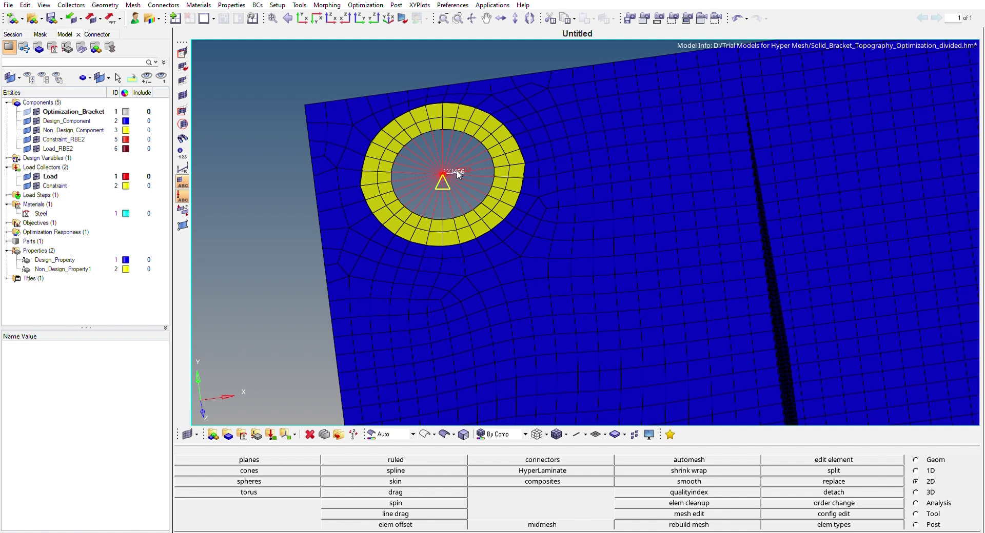
scroll(457, 170, "down", 5)
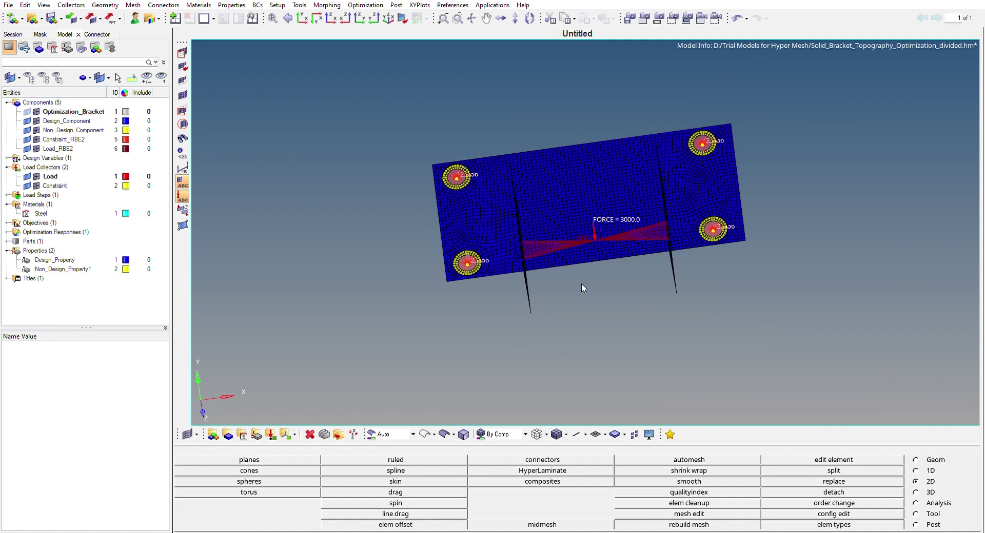
left_click_drag(630, 283, 663, 300, "ctrl")
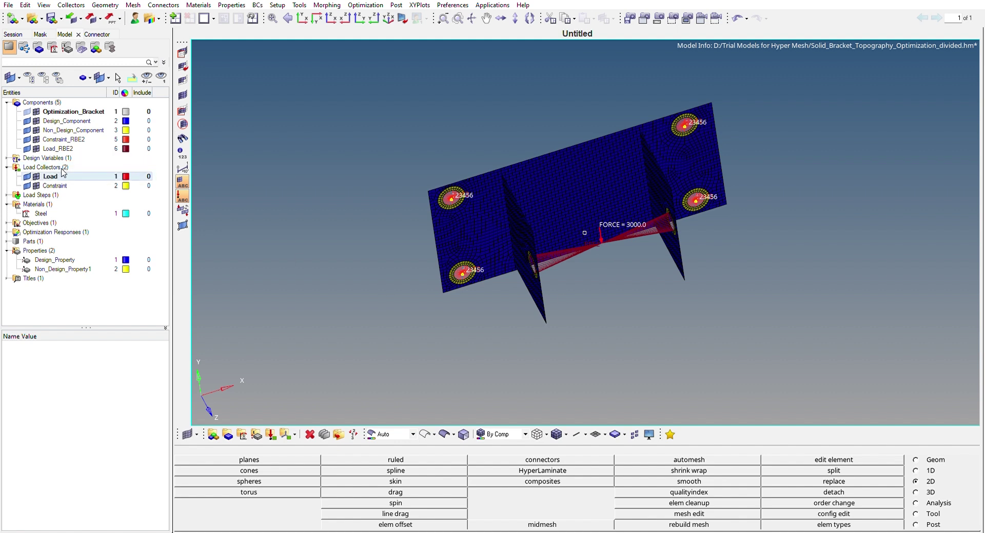
Review the Static_Analysis load step's analysis type and its assigned constraint and load collectors
left_click(7, 204)
left_click(7, 167)
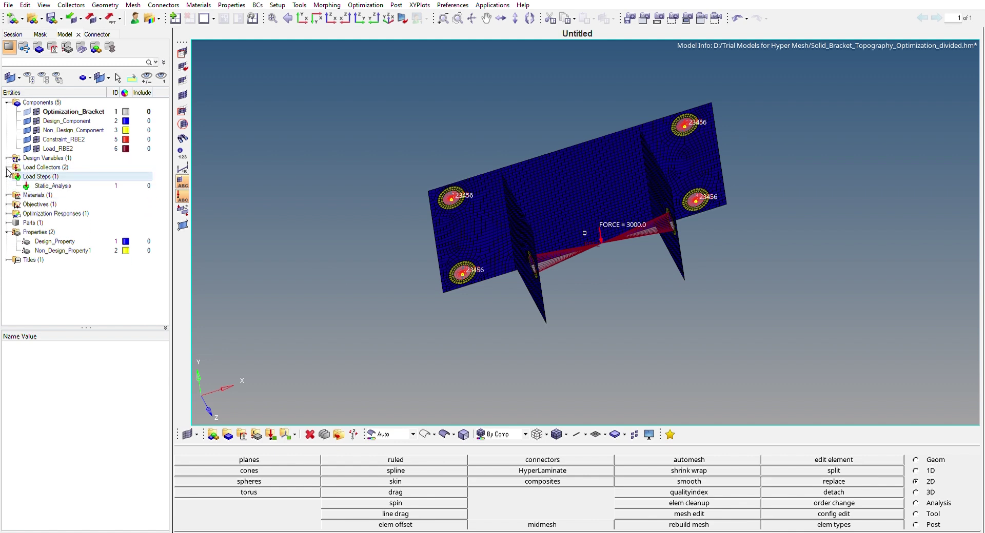
left_click(6, 177)
left_click(56, 185)
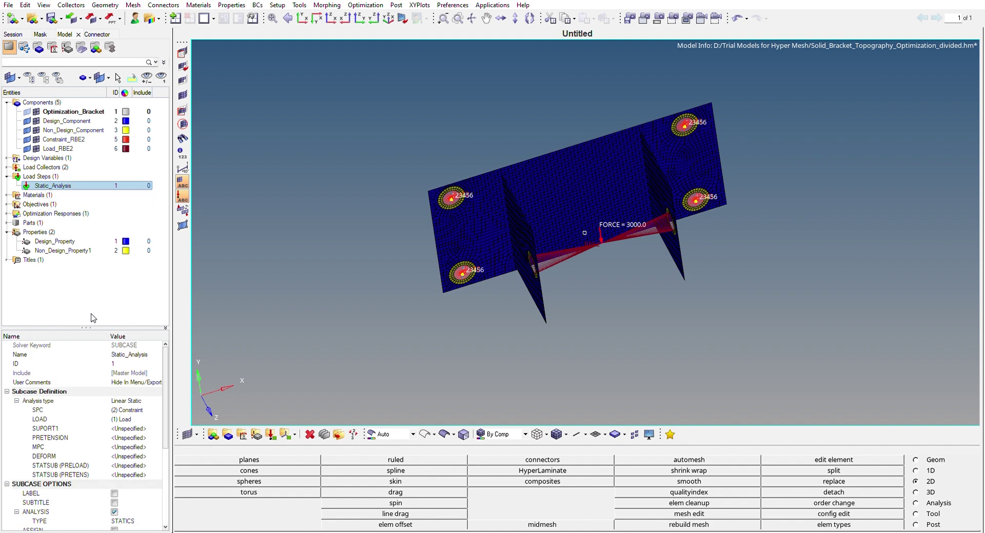
left_click_drag(93, 322, 96, 294)
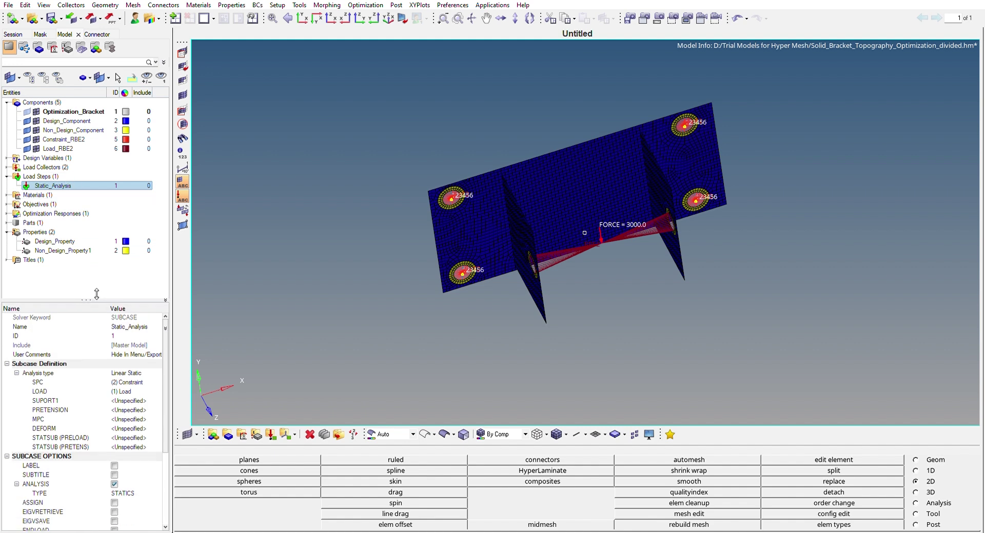
left_click_drag(179, 287, 180, 287)
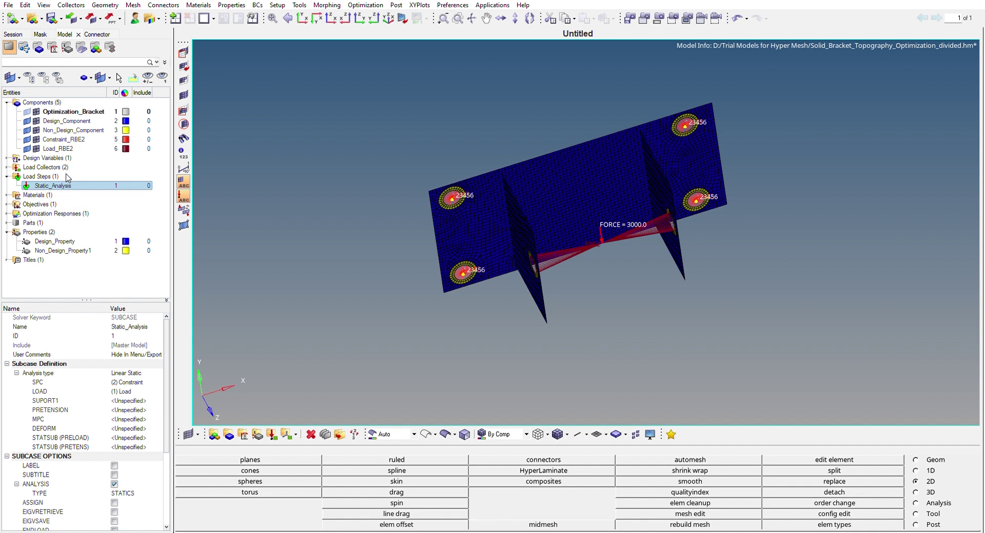
left_click(7, 176)
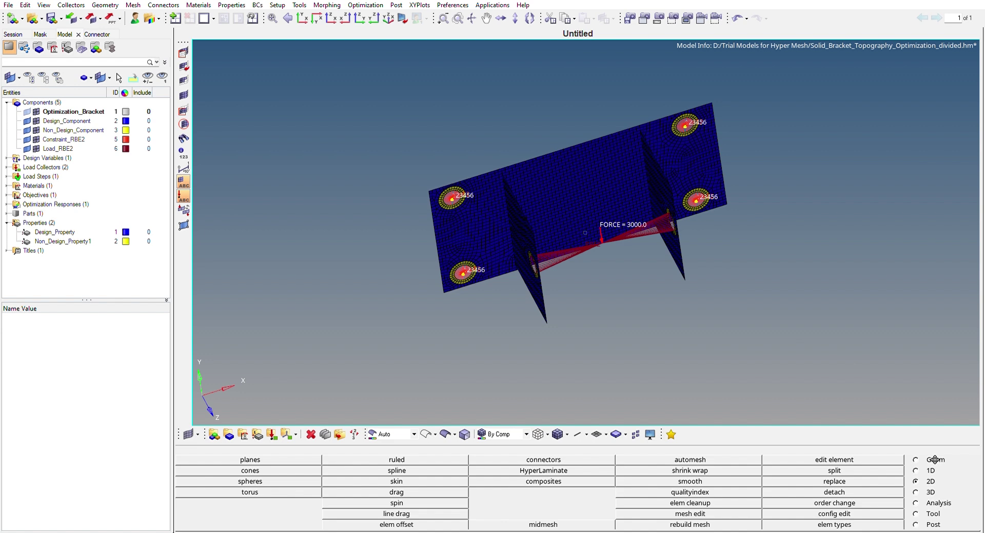
Open the topography optimization's design variable creation settings and list the existing Topo_Opti design variable in the model
left_click(938, 501)
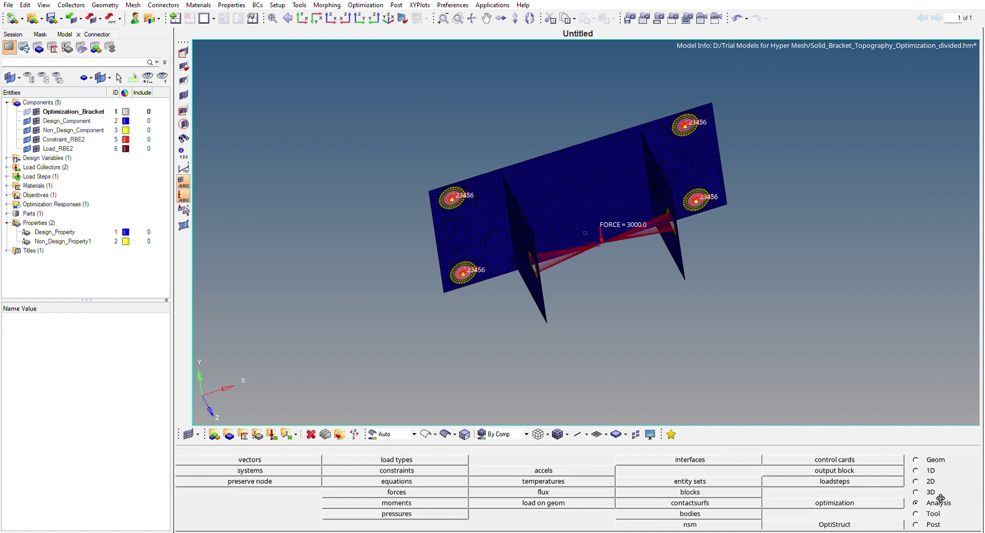
left_click(841, 498)
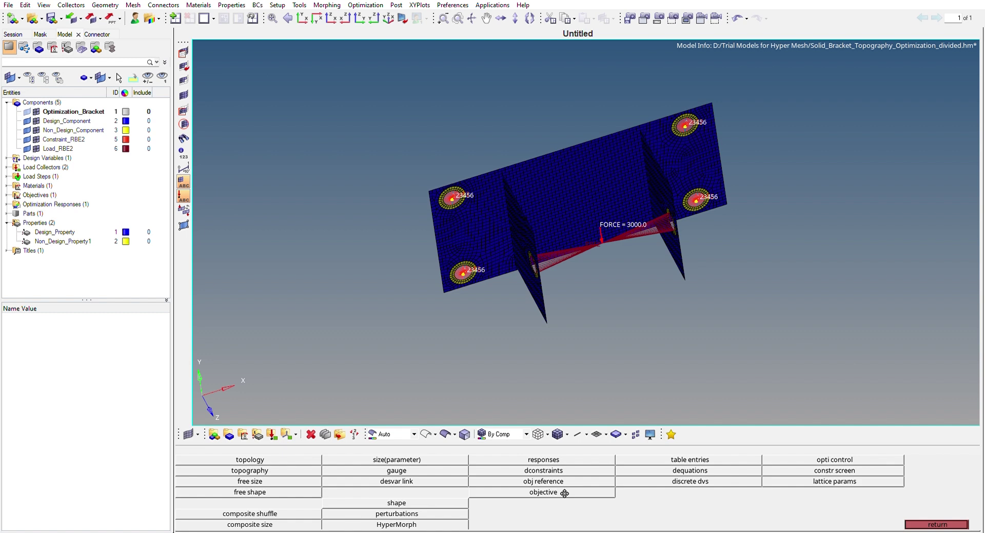
left_click(281, 467)
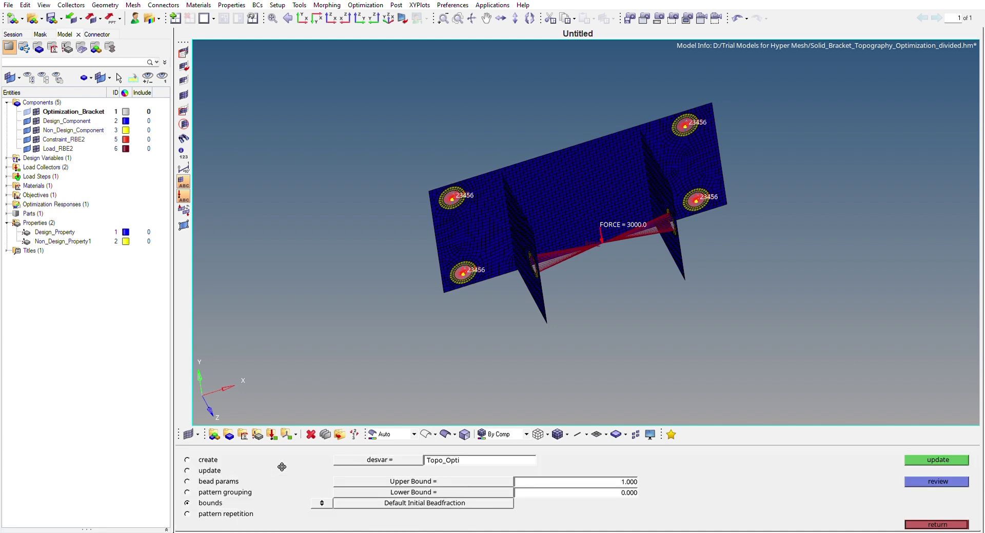
left_click(207, 459)
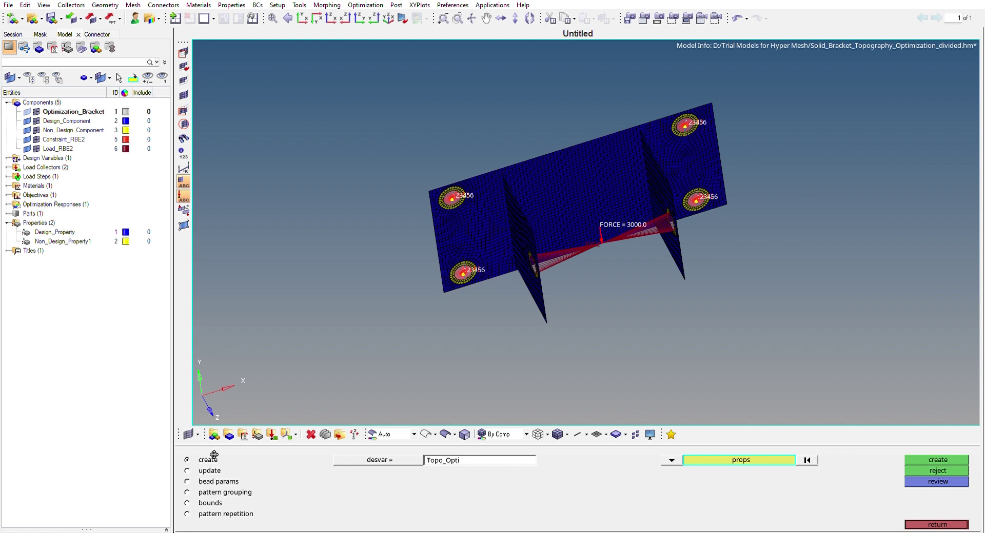
left_click(7, 157)
left_click(47, 167)
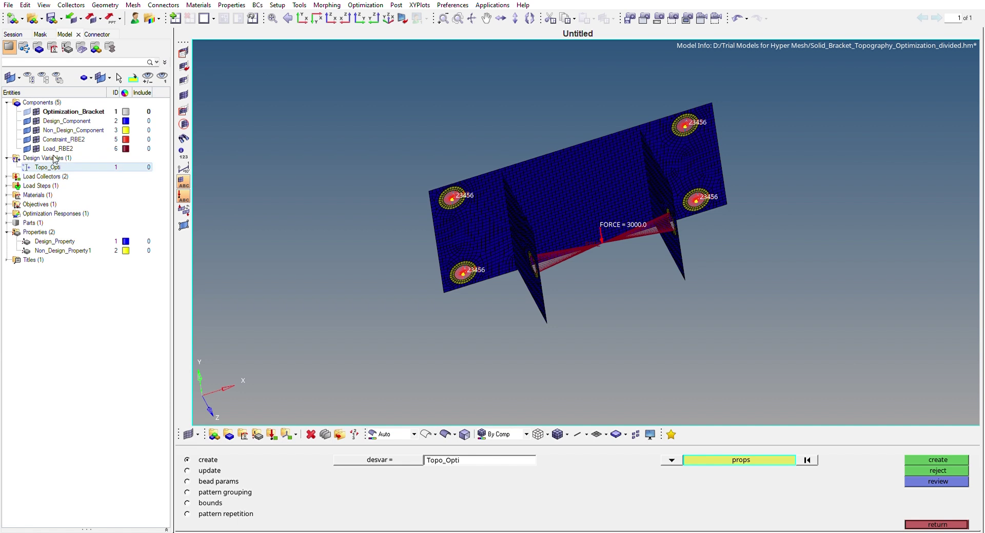
Review the Topo_Opti variable's name and property choice, highlighting Design_Property as the design region
left_click(479, 454)
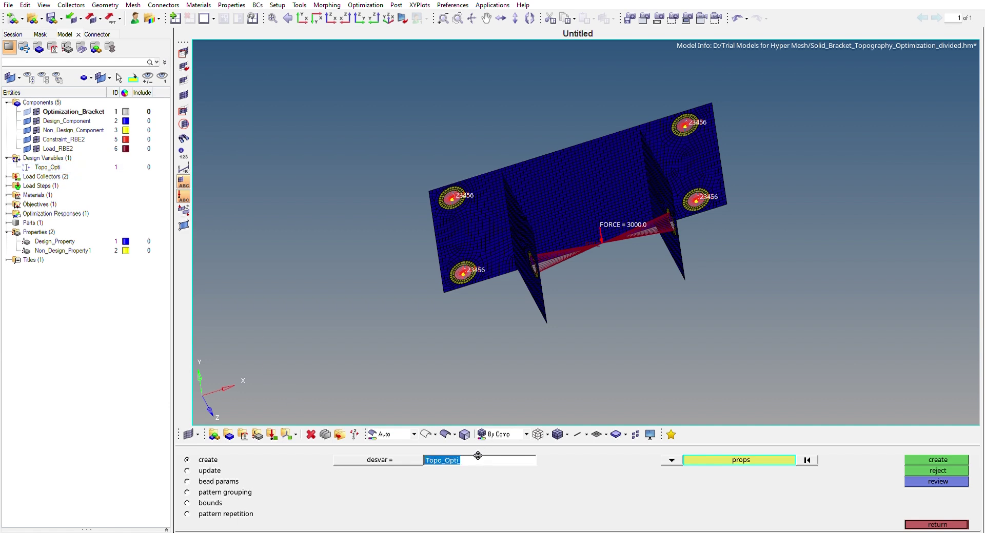
left_click(740, 461)
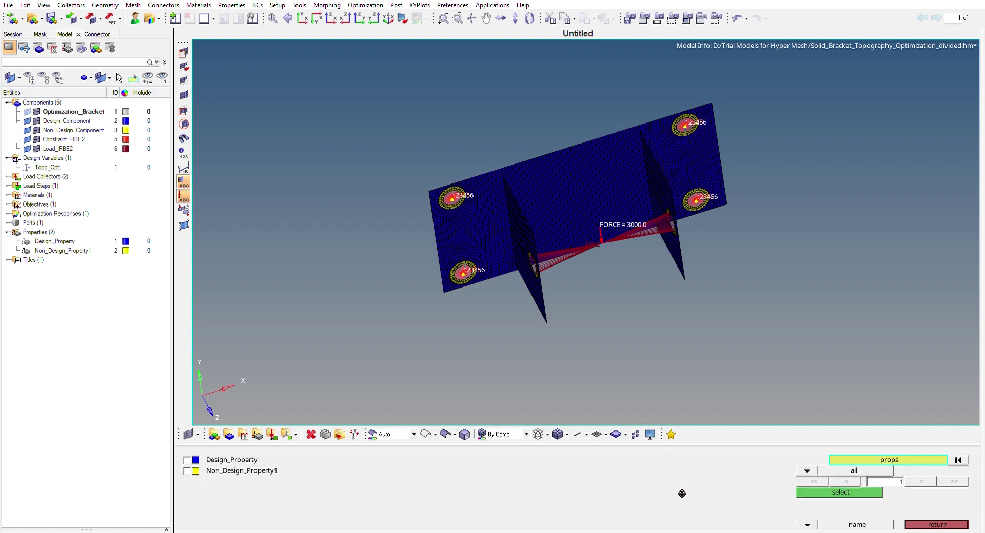
left_click(225, 459)
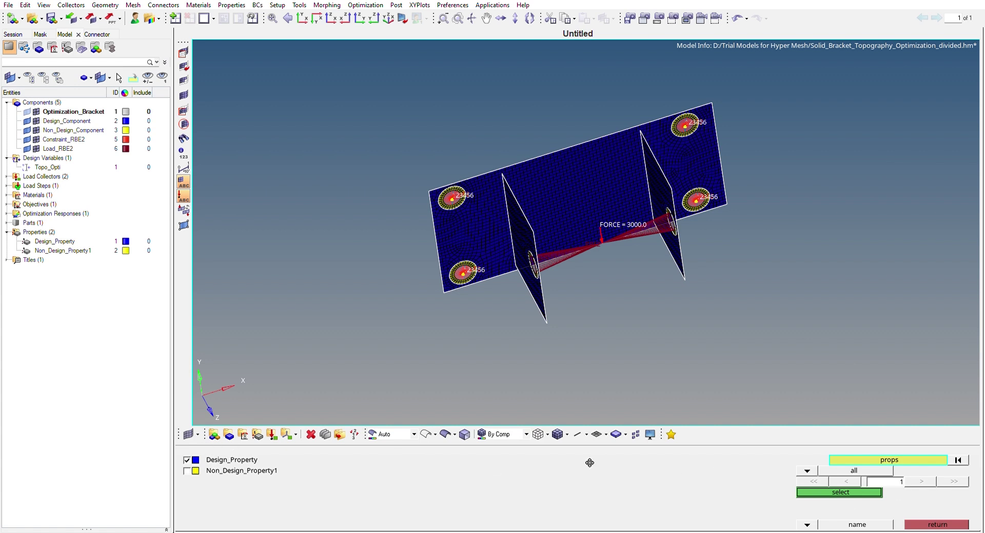
left_click(934, 523)
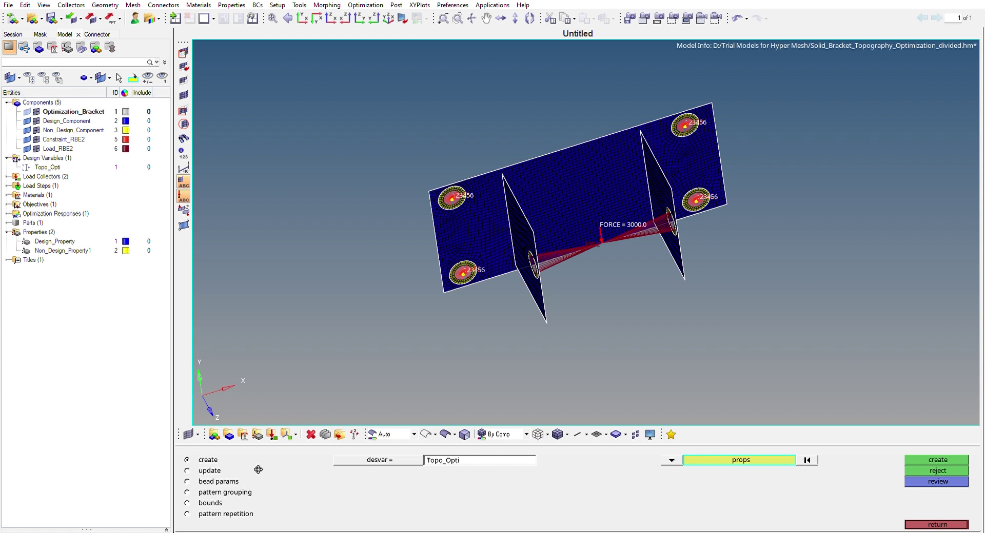
Review Topo_Opti's bead parameters: minimum width, draw angle, draw height, and the vector and normal-to-elements draw direction options
left_click(237, 480)
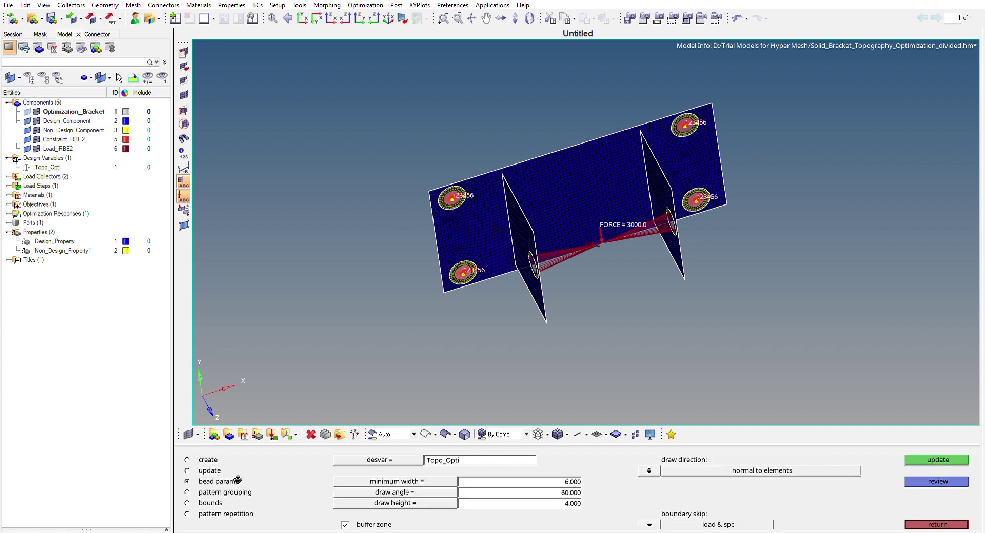
left_click(505, 458)
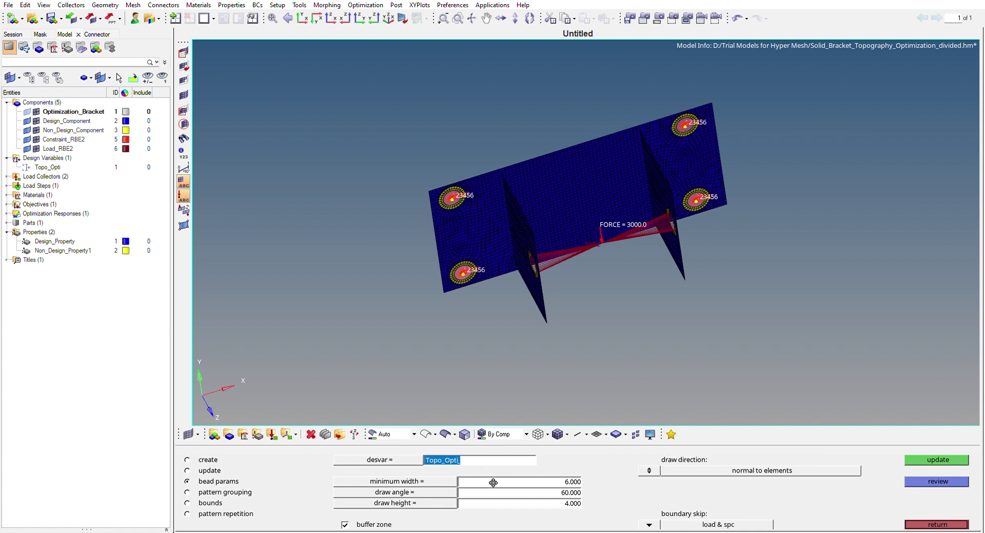
key("Return")
left_click(563, 475)
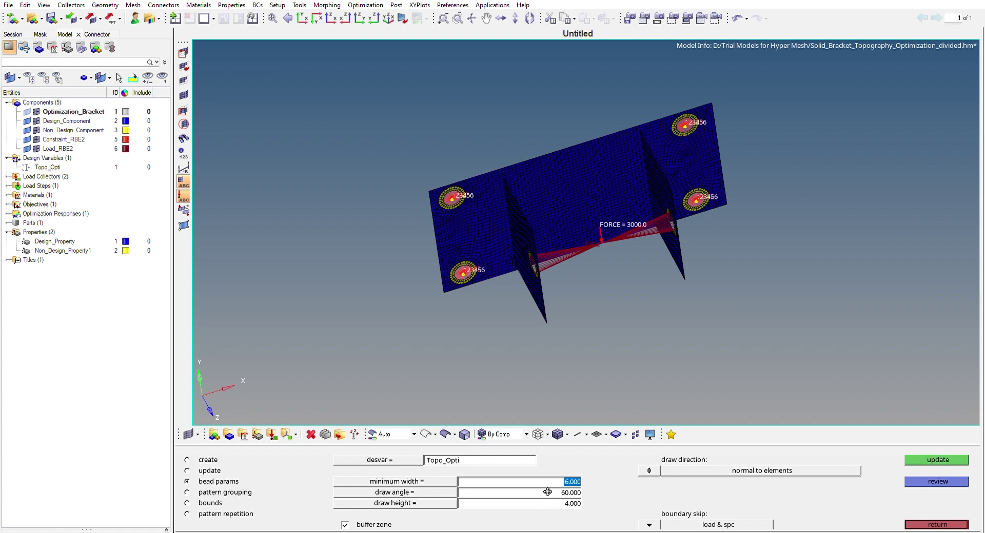
left_click(549, 490)
left_click(541, 499)
left_click(642, 492)
left_click(650, 468)
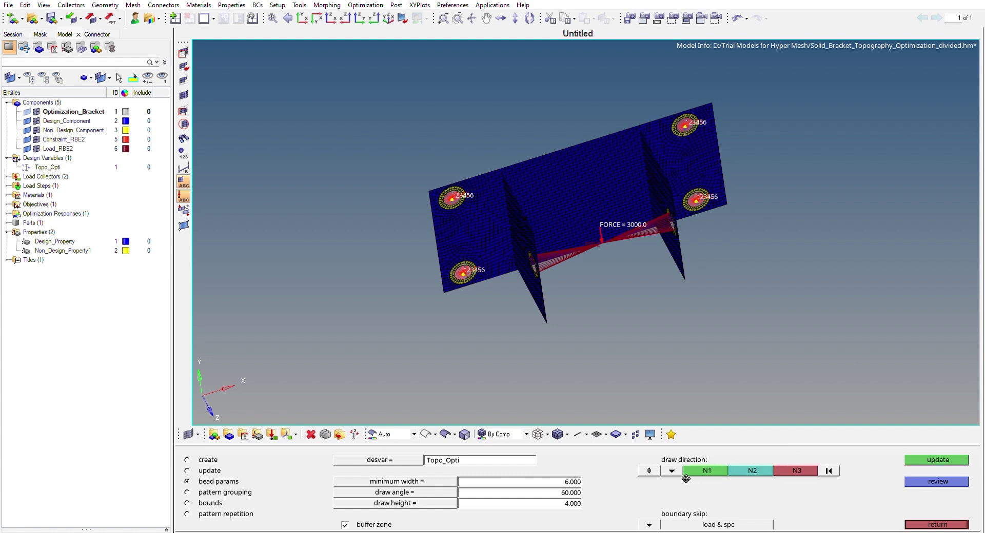
left_click(653, 467)
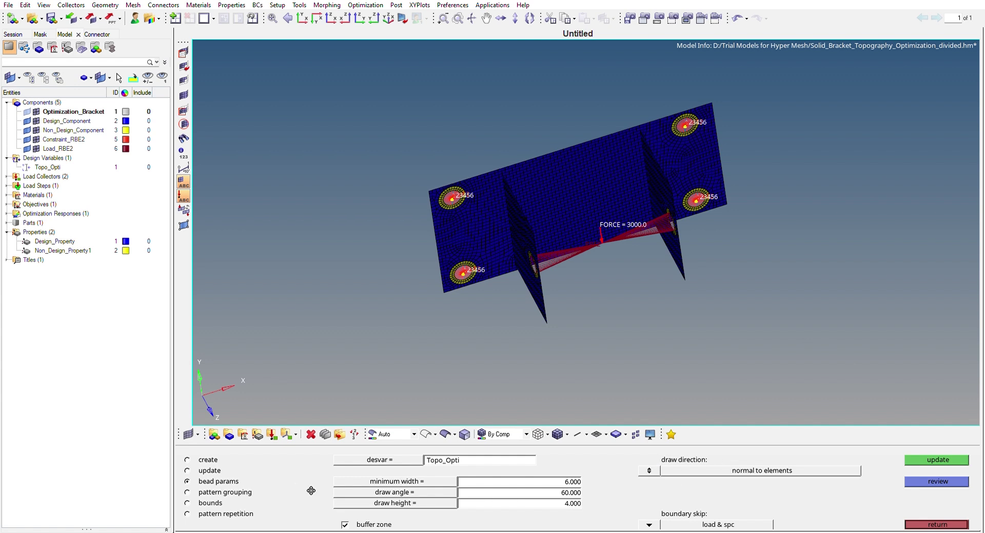
left_click(957, 520)
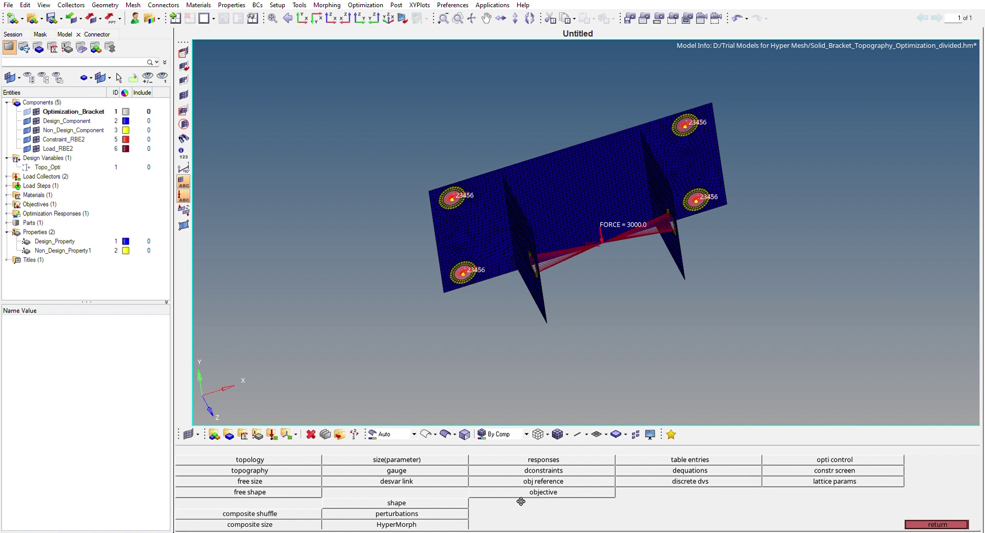
Open the optimization response definition and list the model's existing static displacement response
left_click(493, 457)
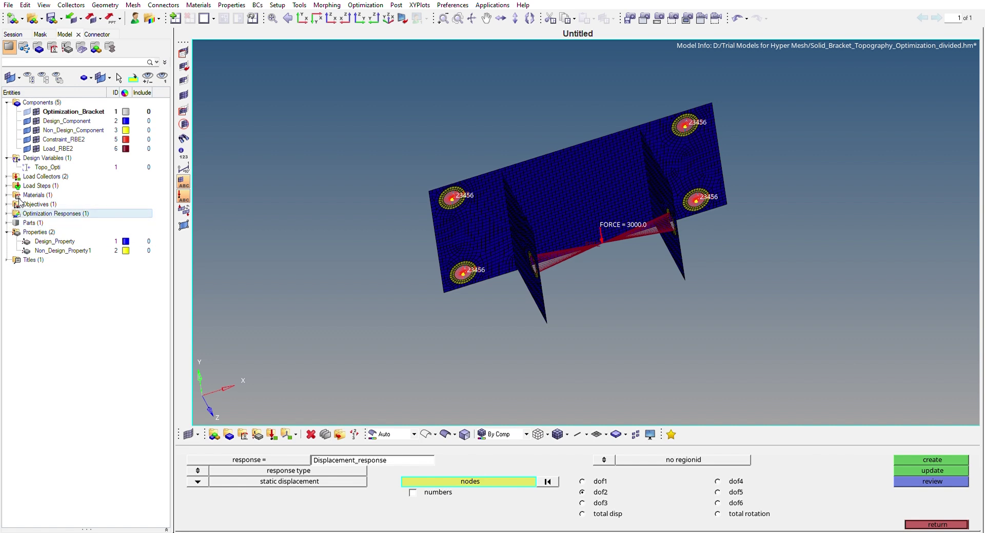
left_click(44, 213)
left_click(6, 205)
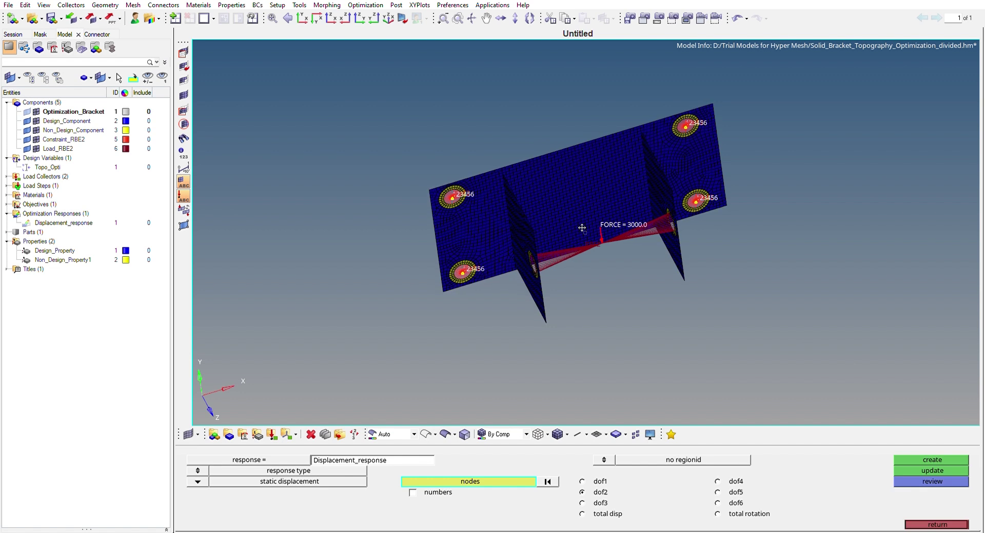
Inspect Displacement_response's node choice at the load point between the lugs and its dof2 direction
left_click_drag(609, 282, 627, 217, "ctrl")
scroll(613, 240, "up", 5)
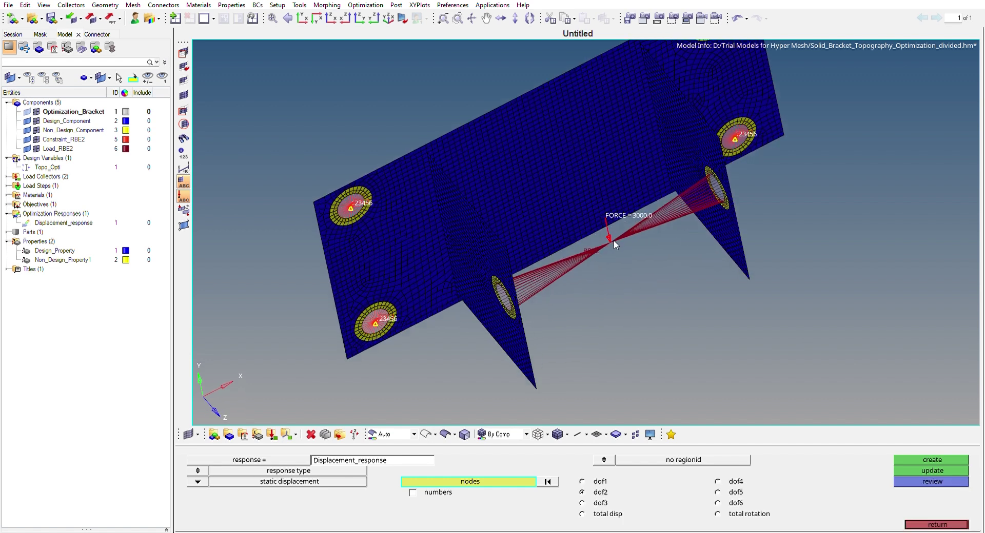
scroll(604, 231, "up", 2)
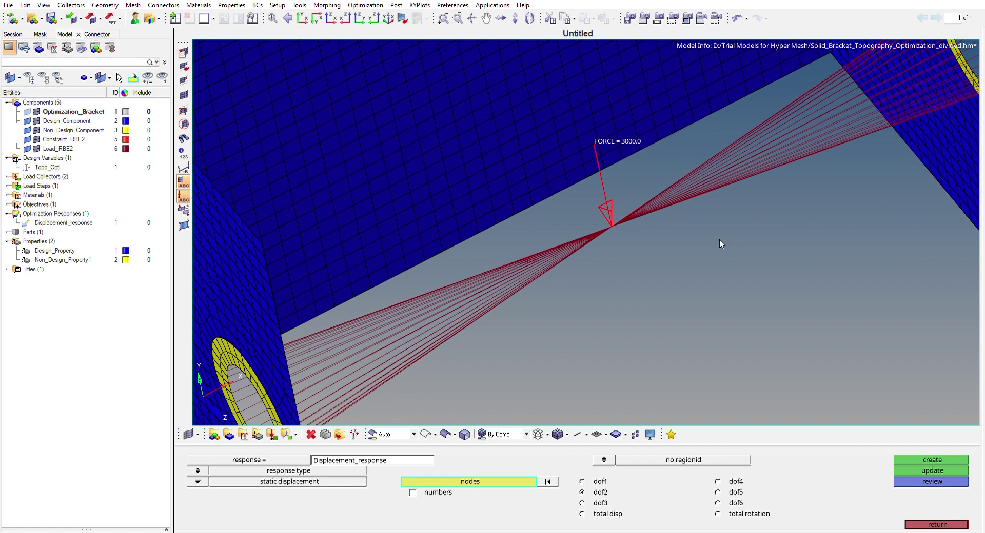
scroll(723, 236, "down", 3)
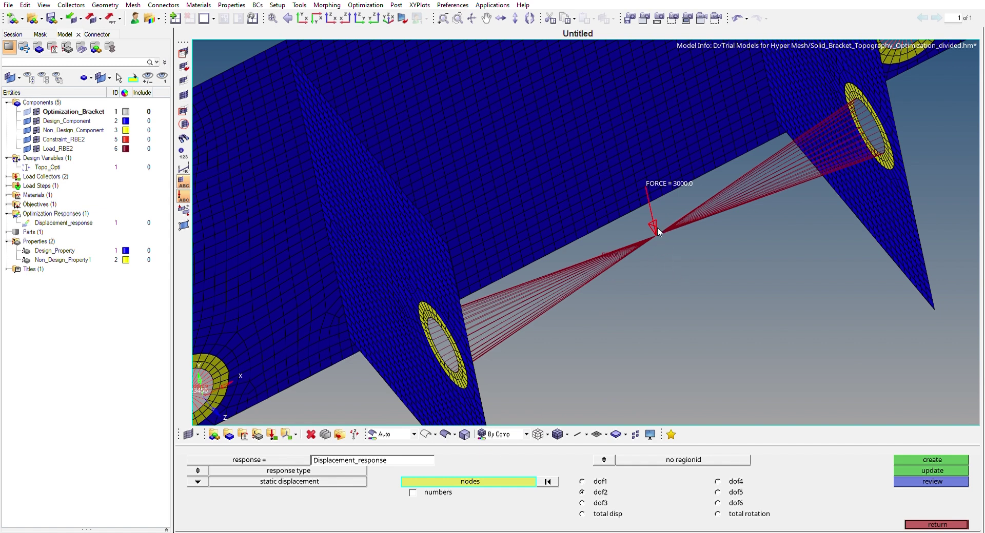
left_click(503, 483)
key("f")
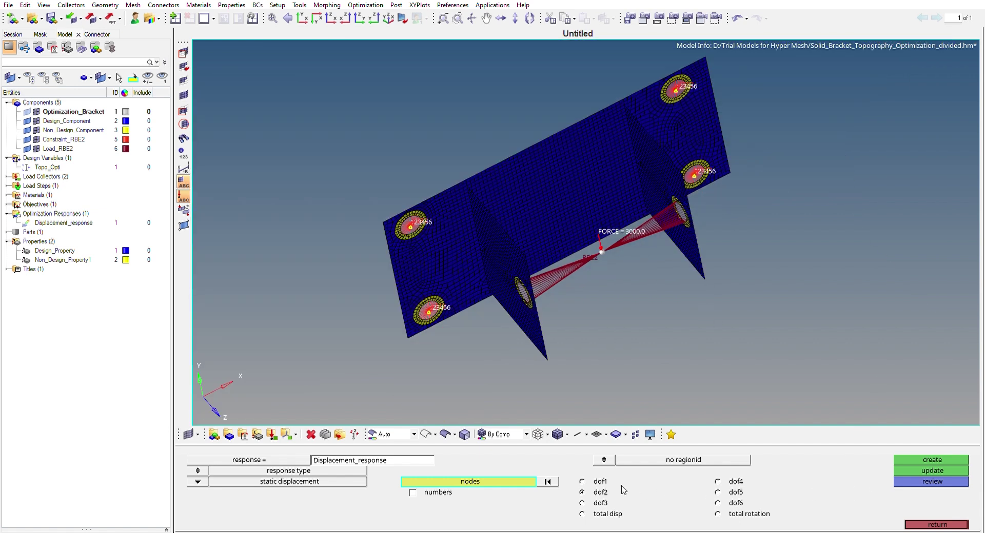
left_click(581, 491)
left_click(581, 491)
left_click(937, 525)
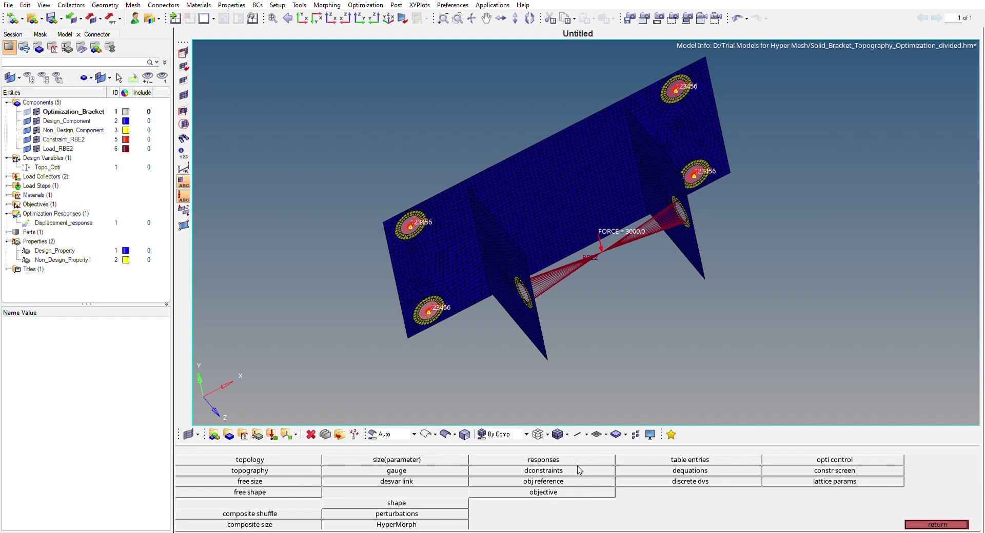
Review the optimization objective's min setting, its Displacement_response and the Static_Analysis load step choice
left_click(578, 492)
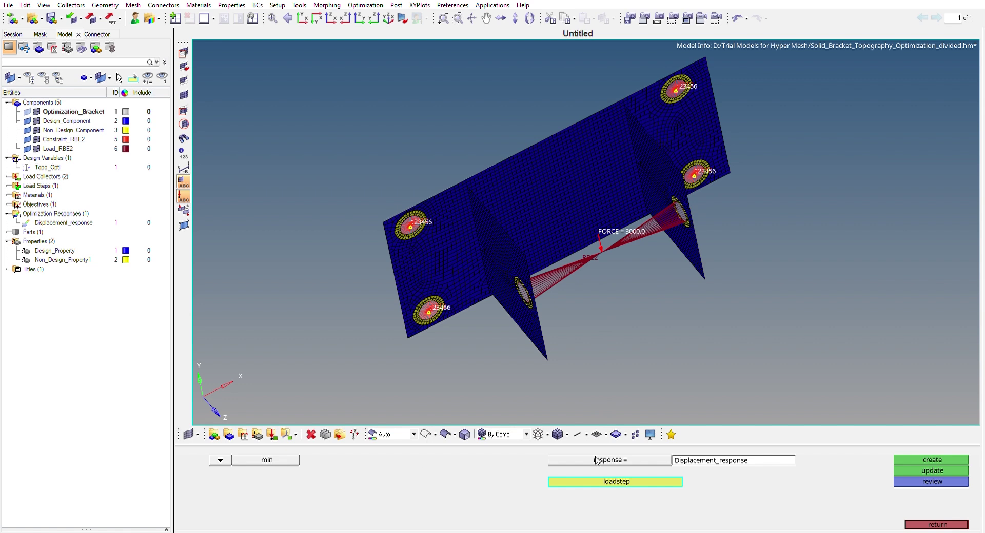
left_click(223, 459)
left_click(259, 473)
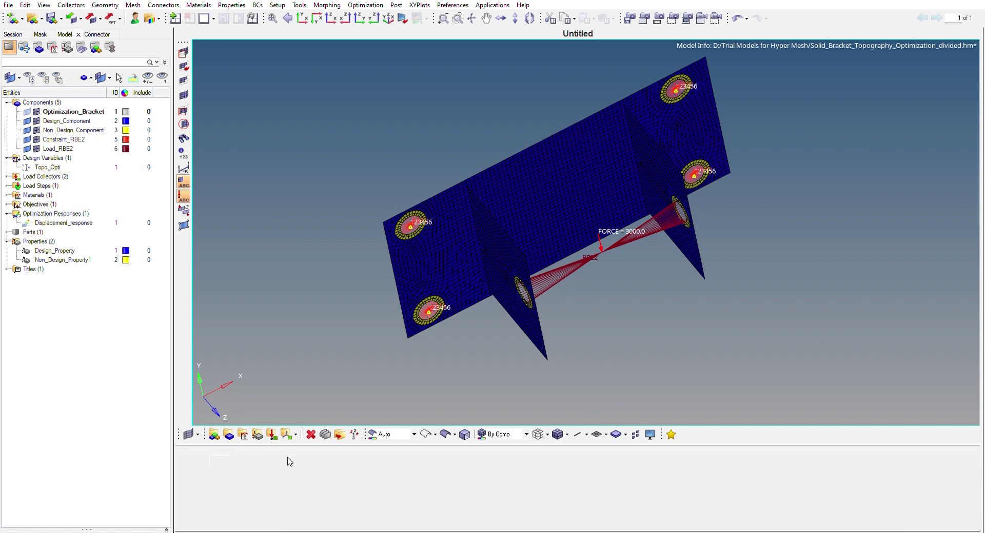
left_click(713, 456)
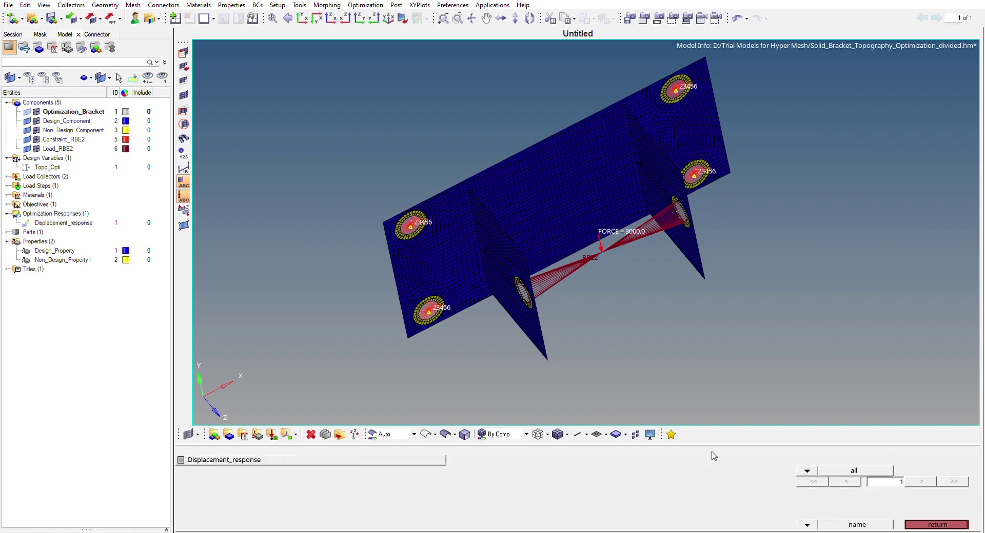
left_click(934, 523)
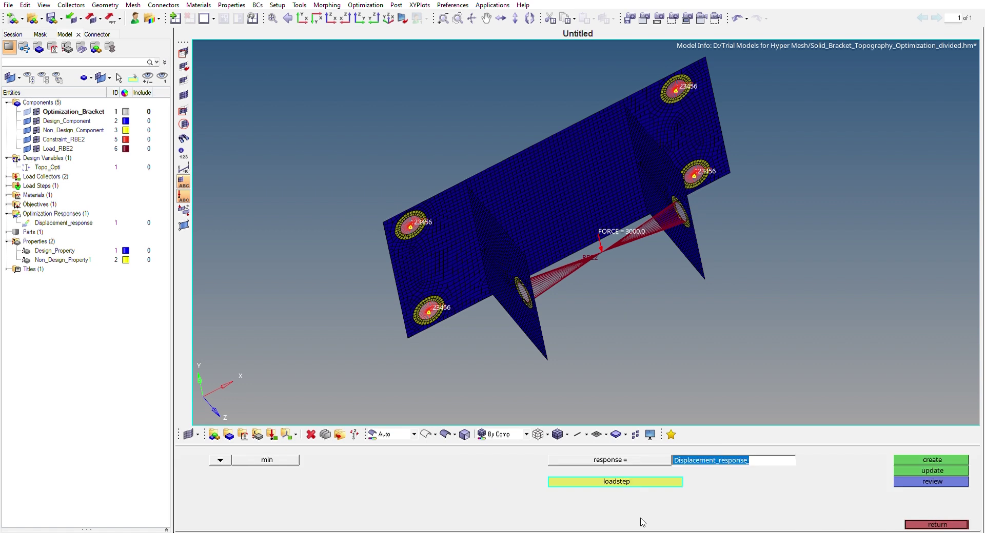
left_click(601, 477)
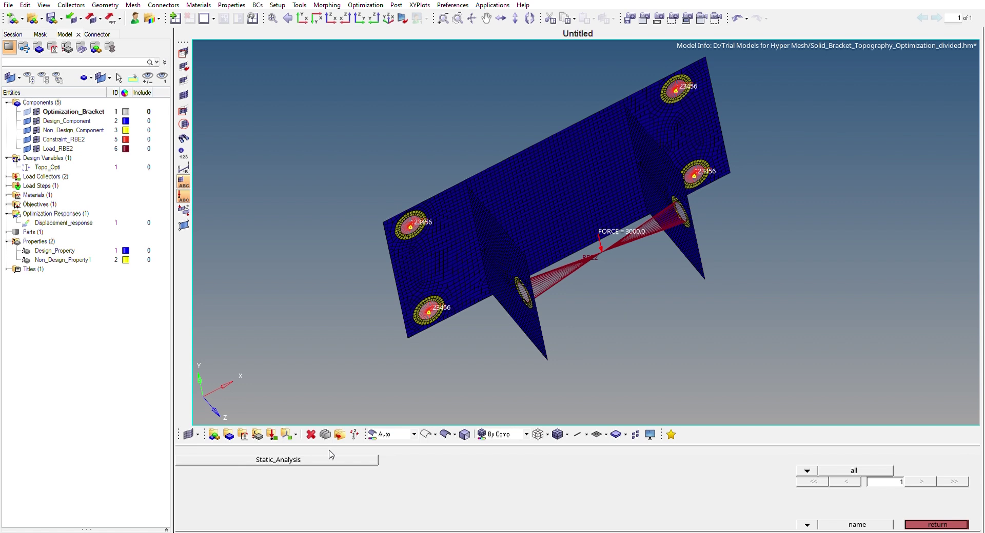
left_click(926, 524)
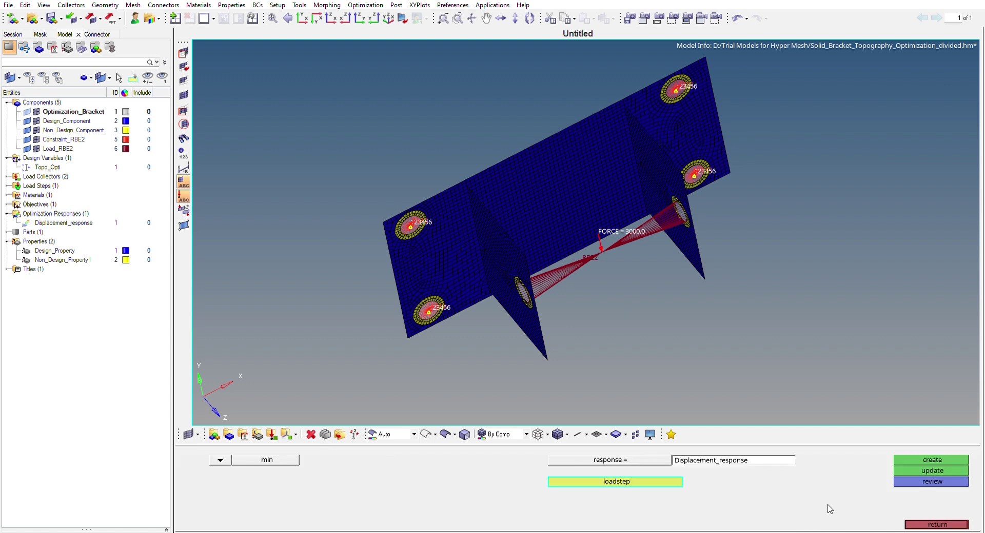
List the model's existing load step and objective, and close the objective definition
left_click(6, 186)
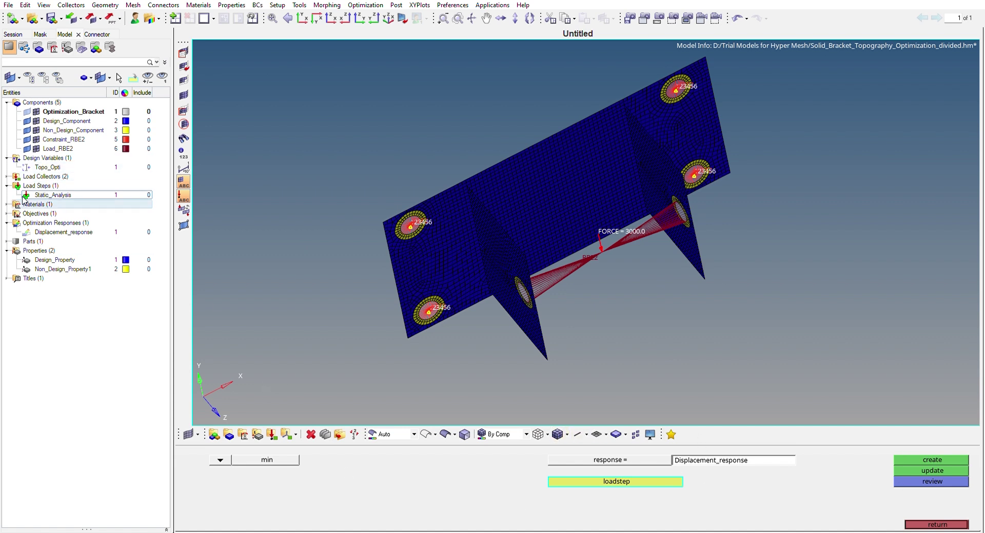
left_click(7, 213)
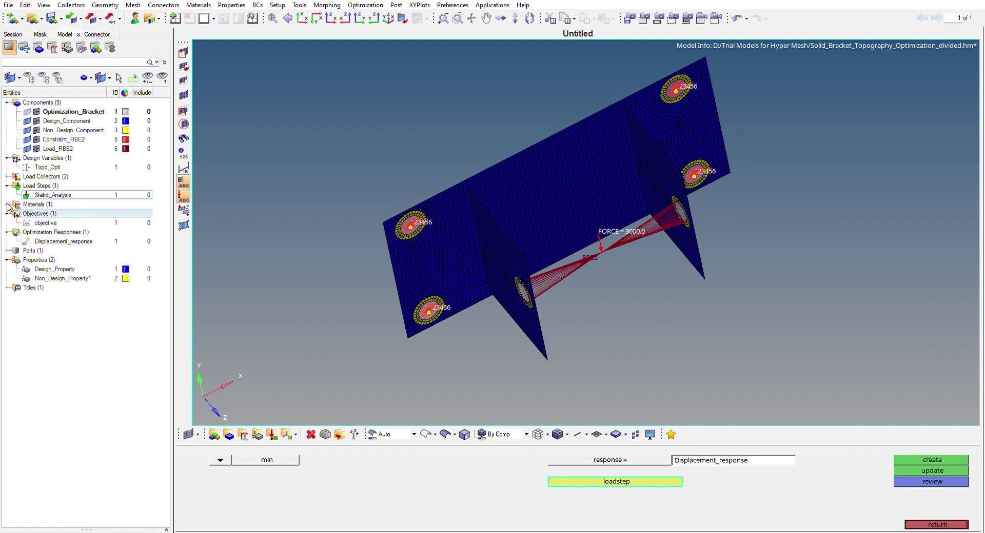
left_click(930, 524)
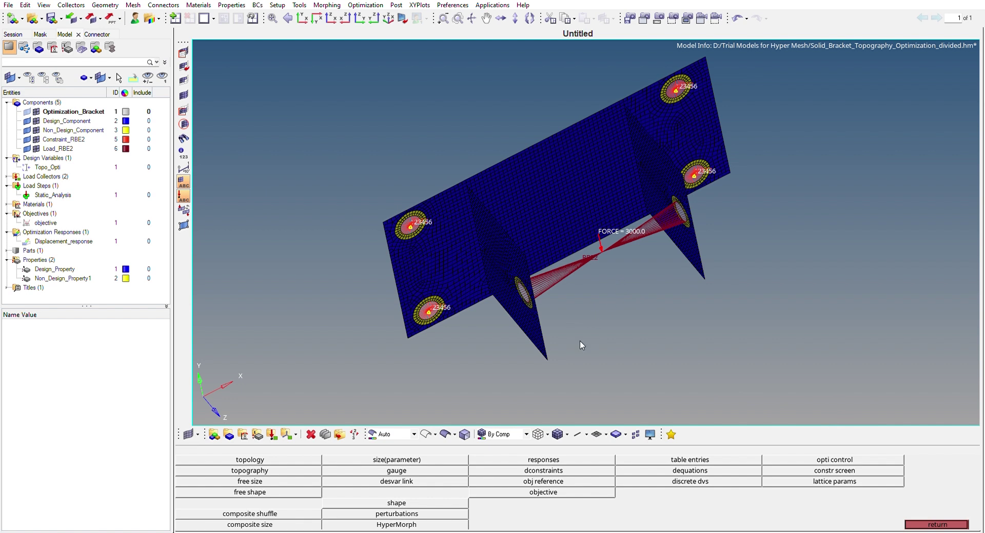
Run the topography optimization in OptiStruct with the optimization run option, overwriting the existing Solid_Bracket_Topography_Optimization_divided.fem input file
left_click_drag(489, 342, 467, 313, "ctrl")
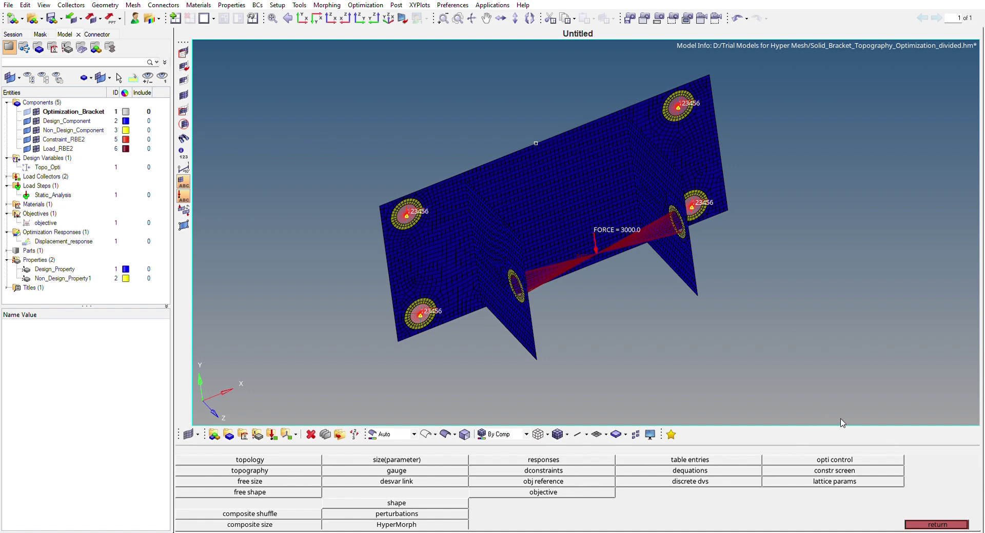
left_click(948, 524)
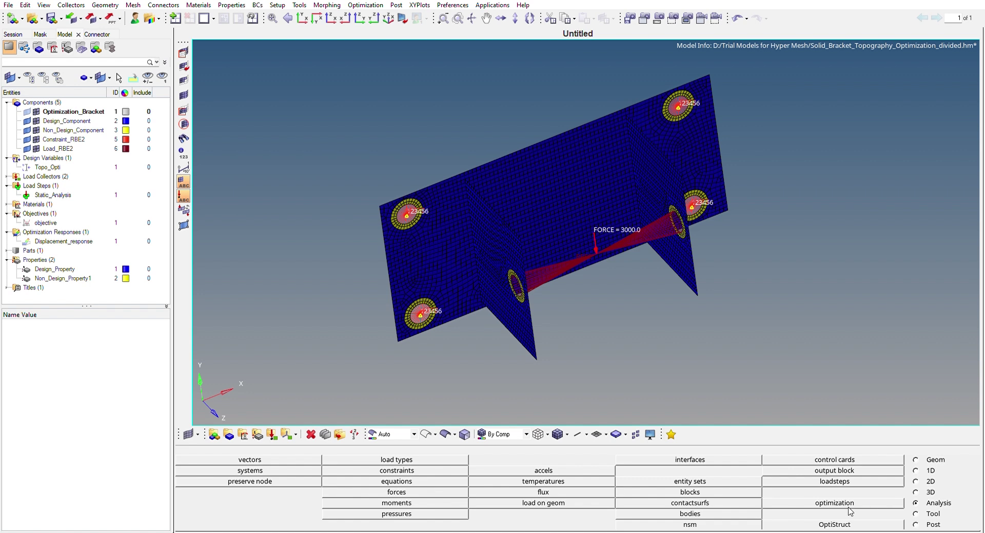
left_click(836, 524)
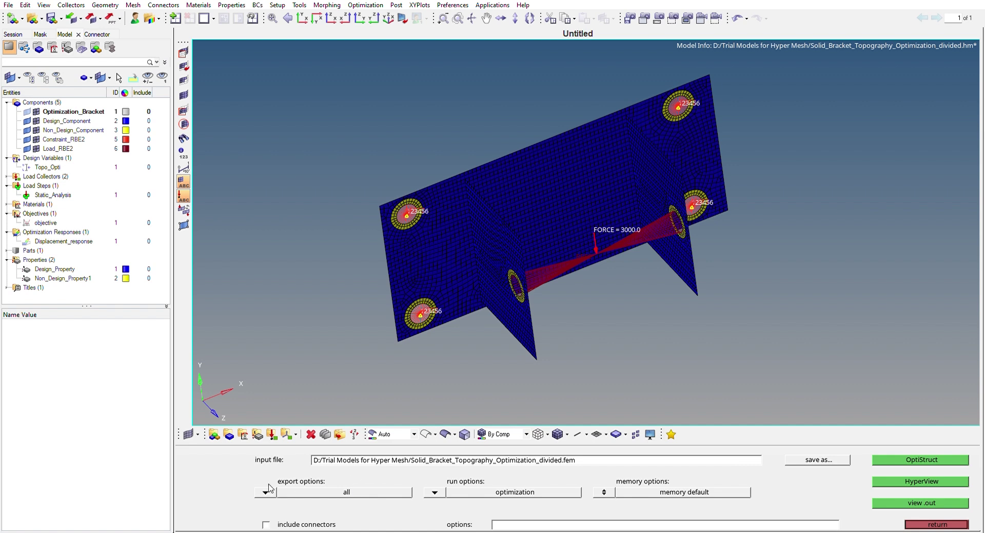
left_click(435, 493)
left_click(908, 459)
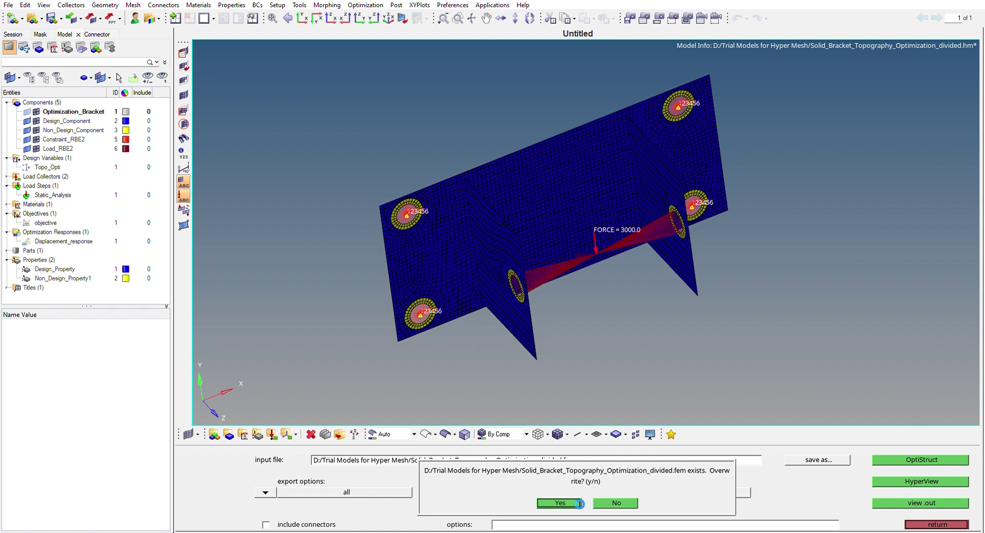
left_click(578, 504)
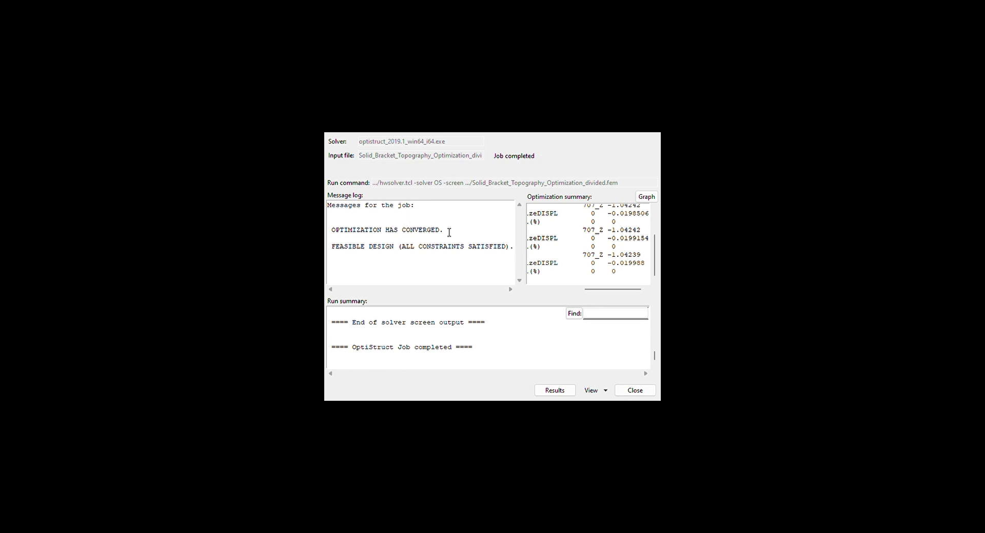
Review the solver log's convergence and design feasibility messages, and open the optimization results in HyperView
left_click_drag(449, 232, 401, 230)
left_click(392, 247)
left_click_drag(337, 249, 329, 255)
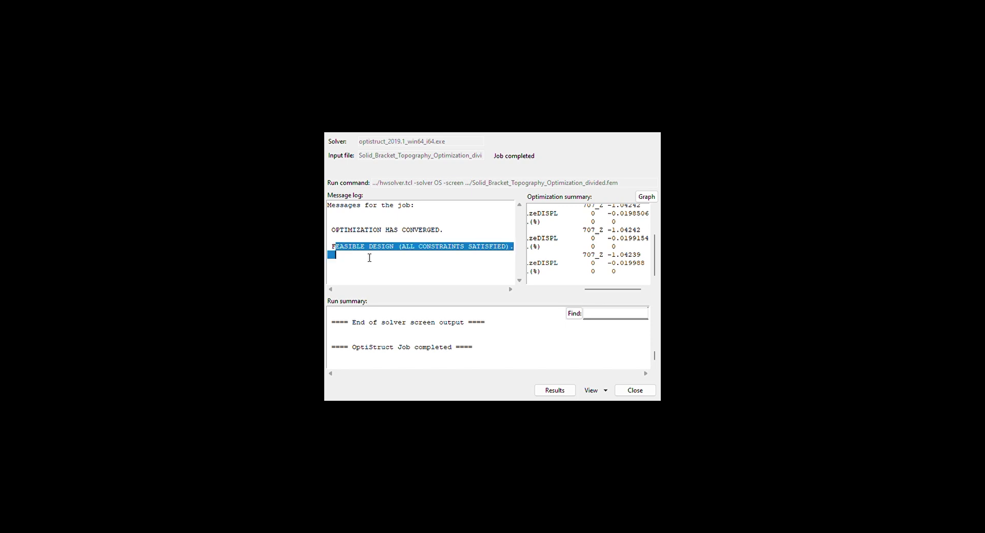
left_click(428, 258)
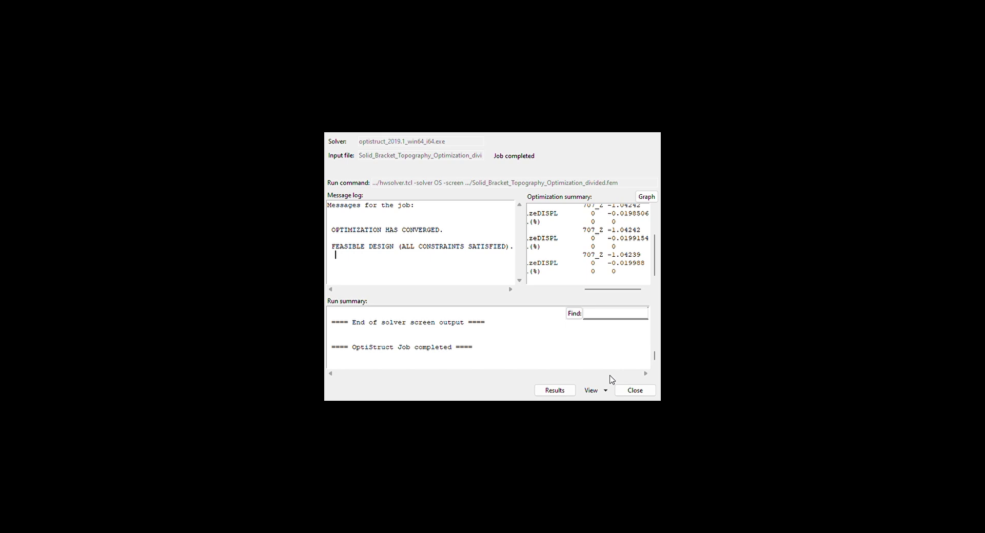
left_click(568, 391)
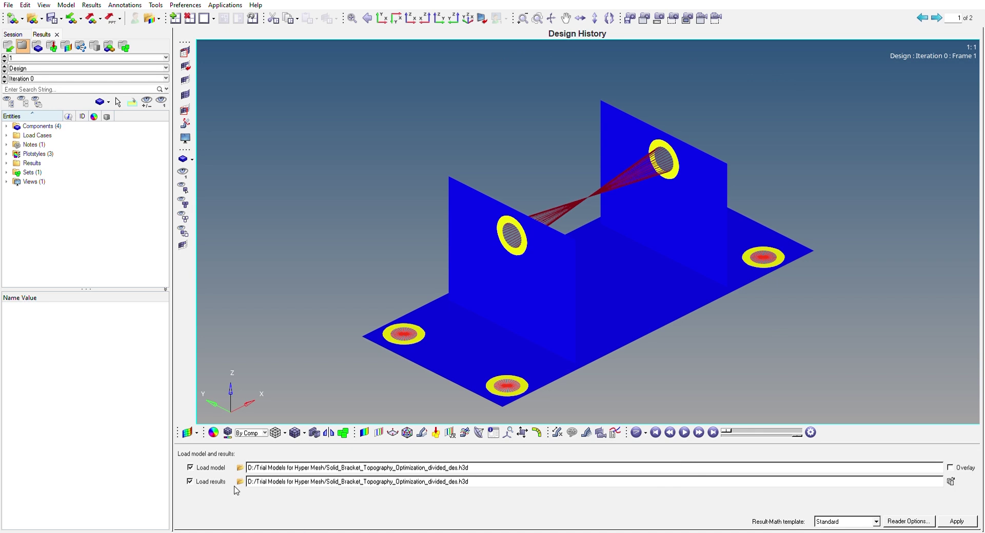
Contour the Shape Change (v) magnitude on the bracket for the initial design iteration and inspect it from several angles
left_click(364, 432)
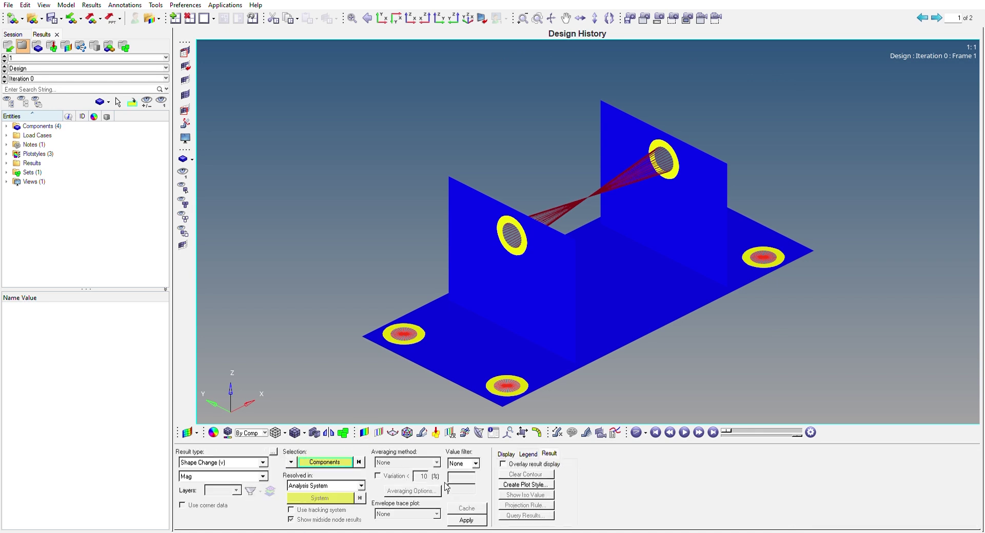
left_click(466, 519)
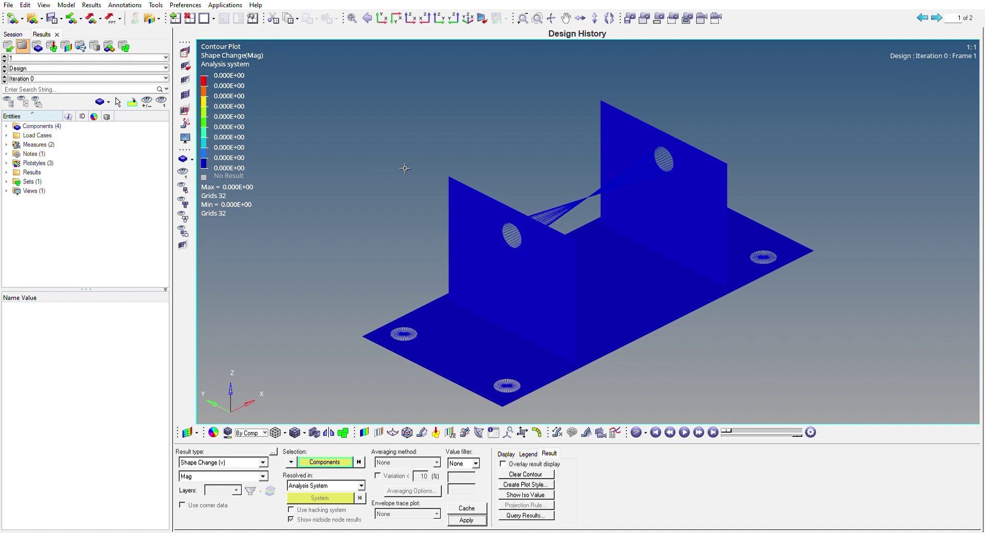
right_click_drag(374, 149, 372, 145, "ctrl")
left_click_drag(527, 88, 490, 139, "ctrl")
right_click_drag(605, 87, 610, 119, "ctrl")
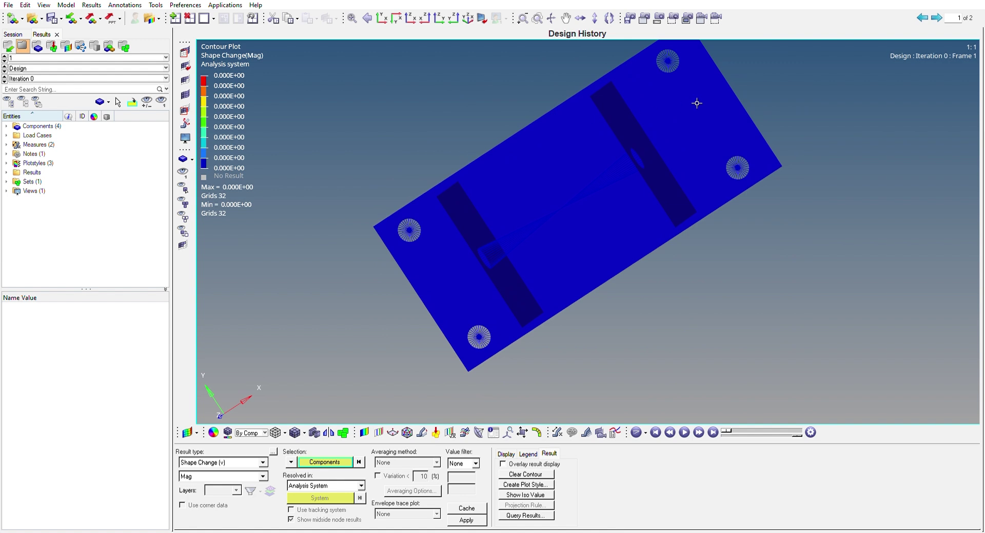
mouse_move(505, 94)
left_mouse_down("ctrl")
mouse_move(584, 99)
mouse_move(635, 130)
left_mouse_up("ctrl")
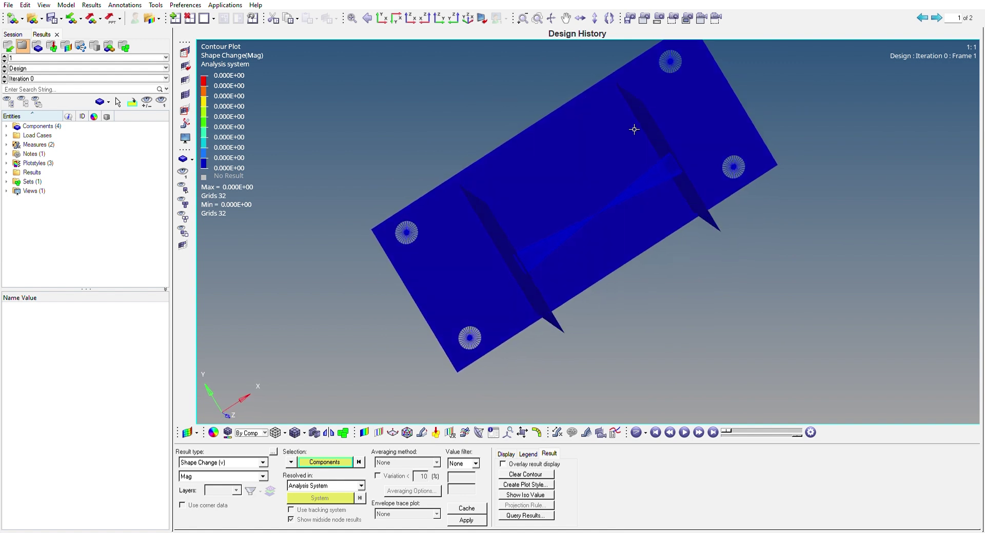
right_click_drag(635, 129, 608, 142, "ctrl")
left_click_drag(608, 143, 688, 319, "ctrl")
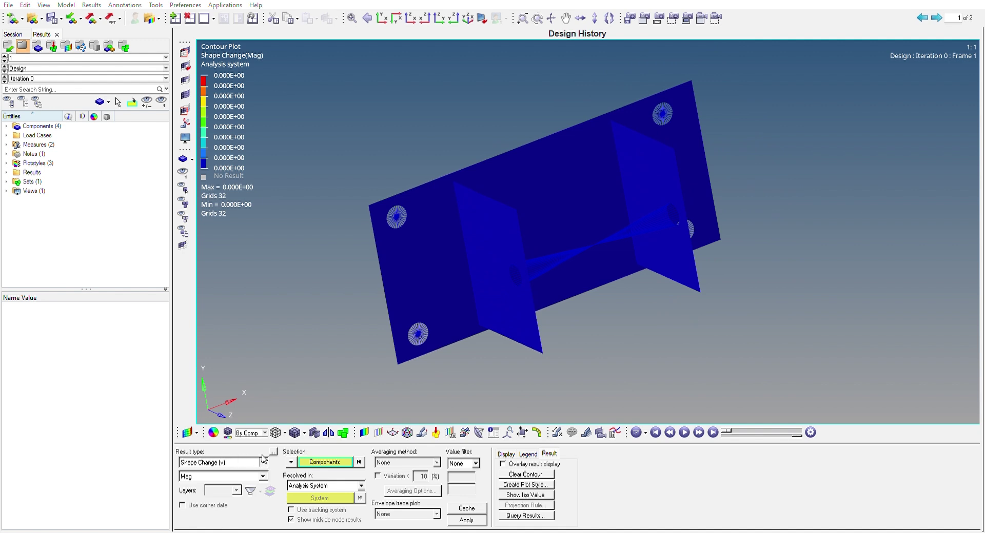
Try the Topography (Concave/Convex) result as the contour, and restore the Shape Change (v) magnitude contour
scroll(255, 473, "down", 1)
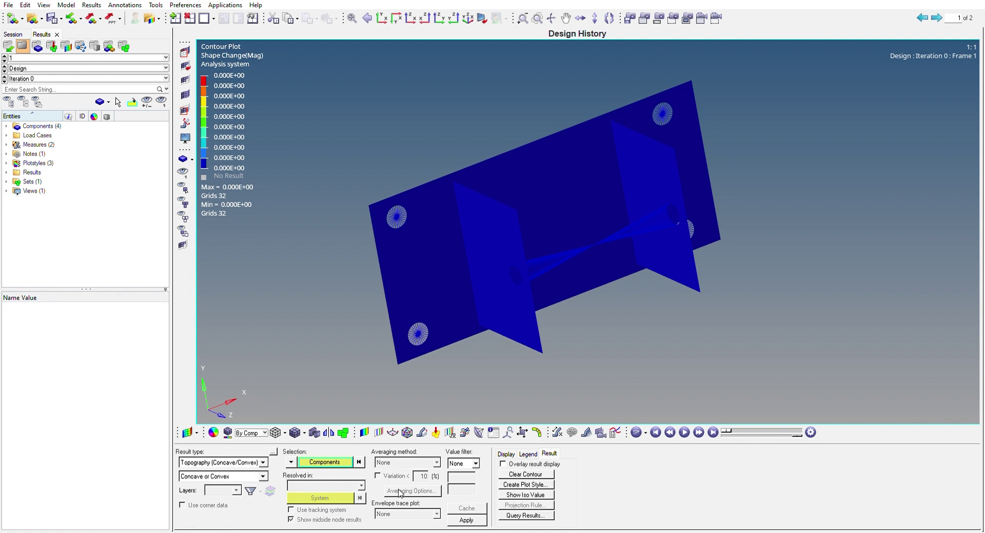
left_click(466, 518)
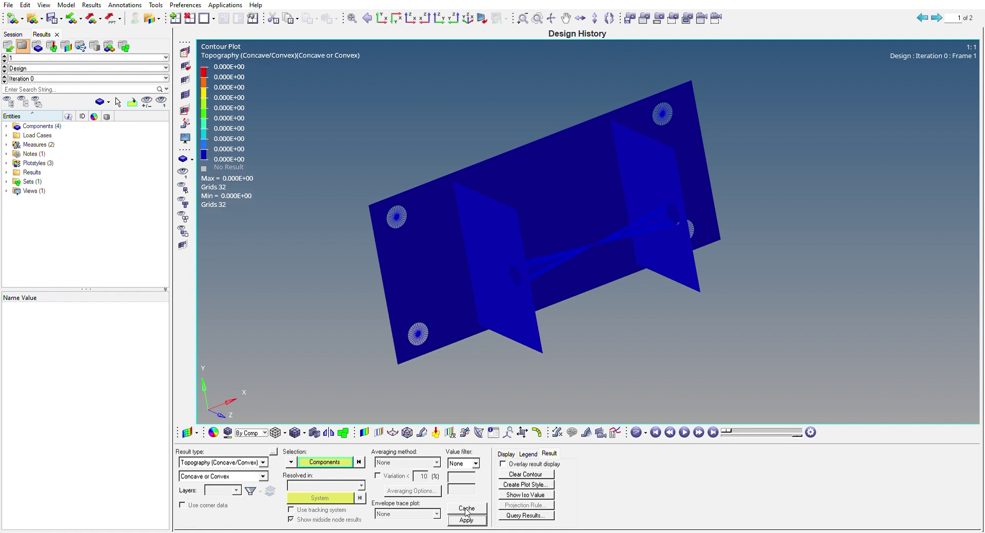
scroll(255, 465, "up", 1)
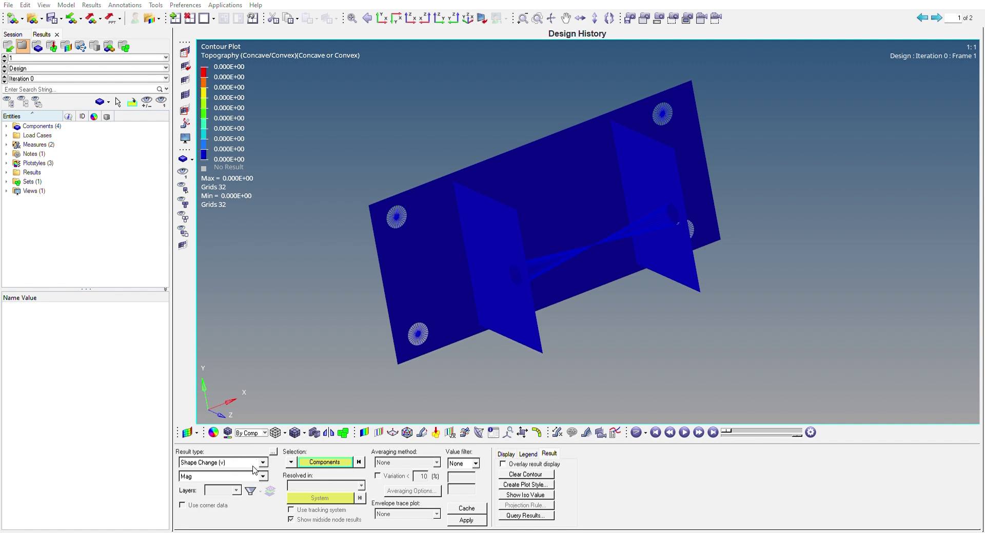
left_click(461, 519)
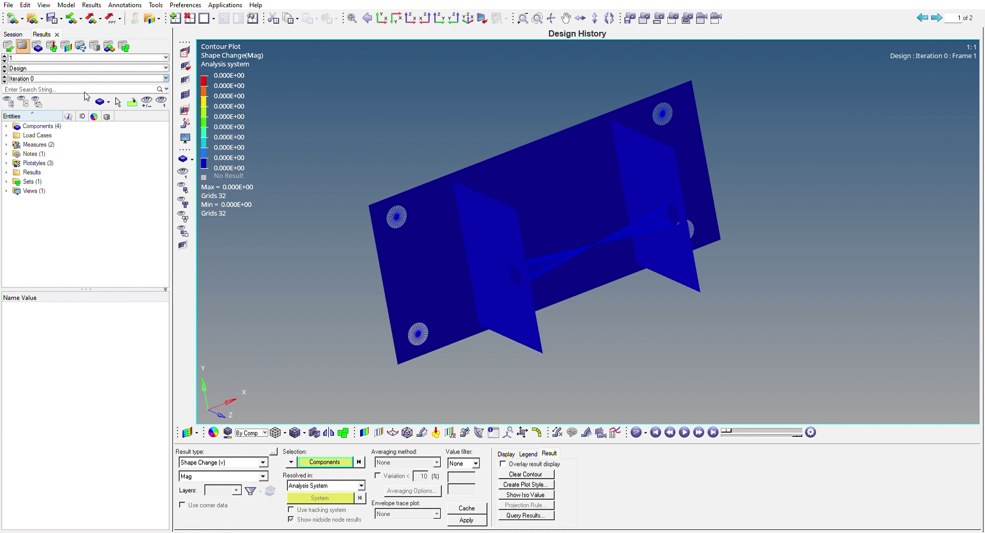
Show the Shape Change contour for Iteration 3 and inspect the base plate and lugs
key("Down")
key("Down")
key("Down")
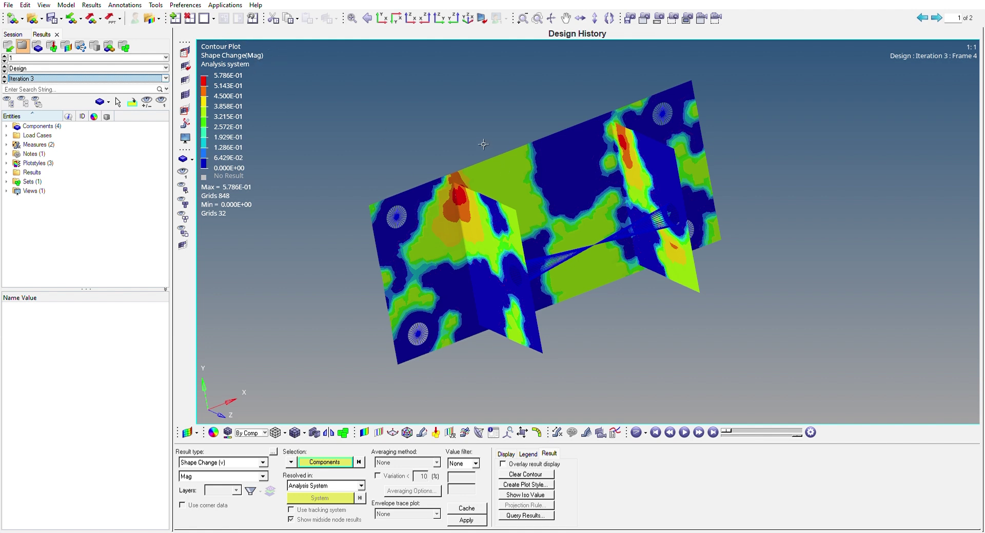
left_click_drag(483, 144, 476, 163, "ctrl")
left_click_drag(459, 158, 429, 129)
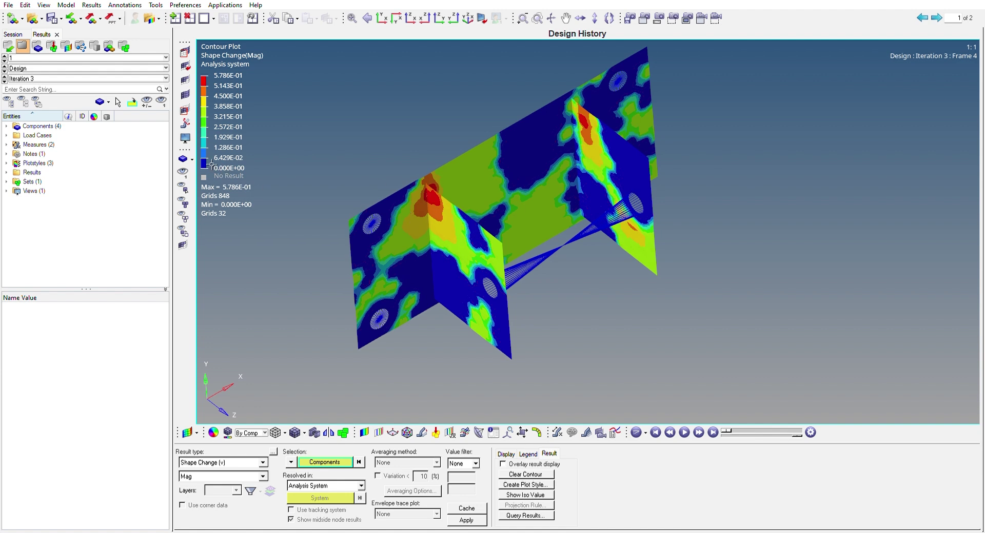
Recolour the lowest band of the contour legend white and inspect the shape change regions on the plate and lugs
left_click(186, 137)
right_click_drag(634, 322, 708, 328, "ctrl")
left_click_drag(709, 328, 595, 288, "ctrl")
left_click_drag(832, 127, 786, 124, "ctrl")
mouse_move(562, 320)
left_mouse_down("ctrl")
mouse_move(585, 325)
mouse_move(547, 317)
left_mouse_up("ctrl")
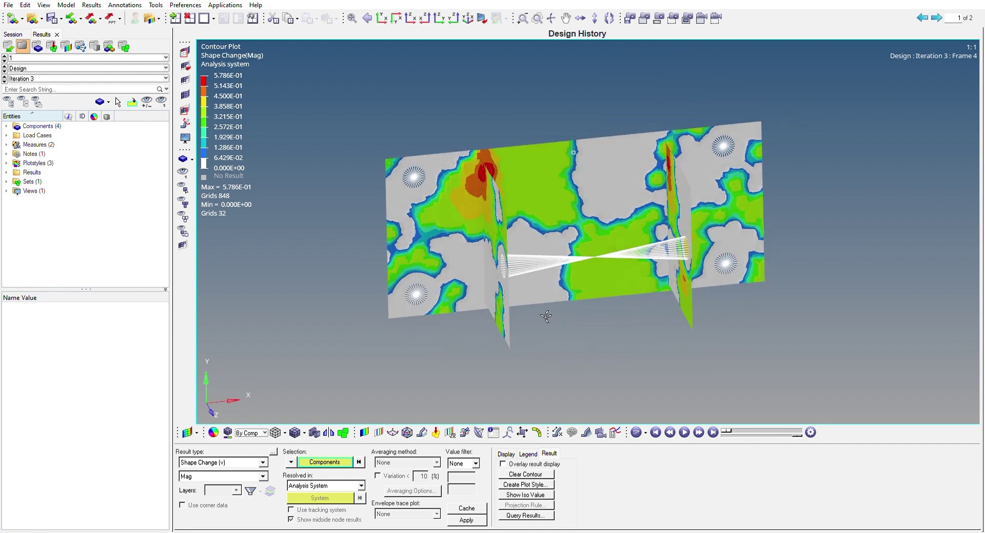
left_click_drag(462, 162, 649, 212, "ctrl")
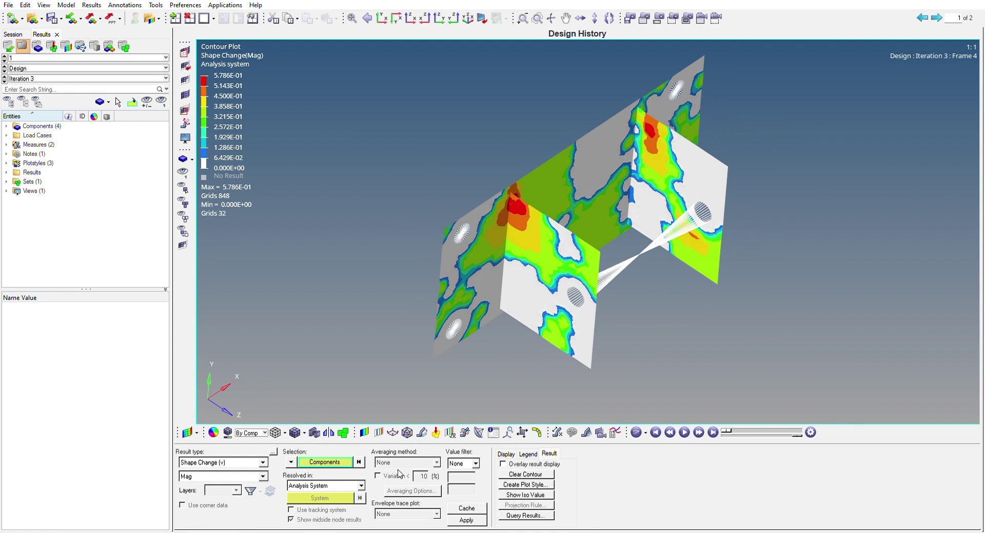
Display an iso plot of the Shape Change magnitude above 0.289318, examine the remaining regions, and clear it
left_click(379, 433)
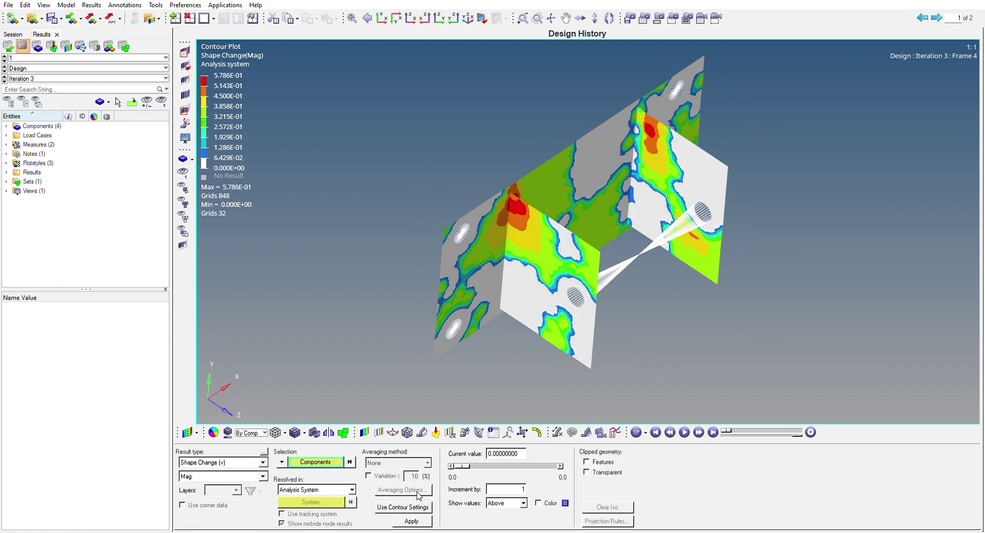
left_click(412, 520)
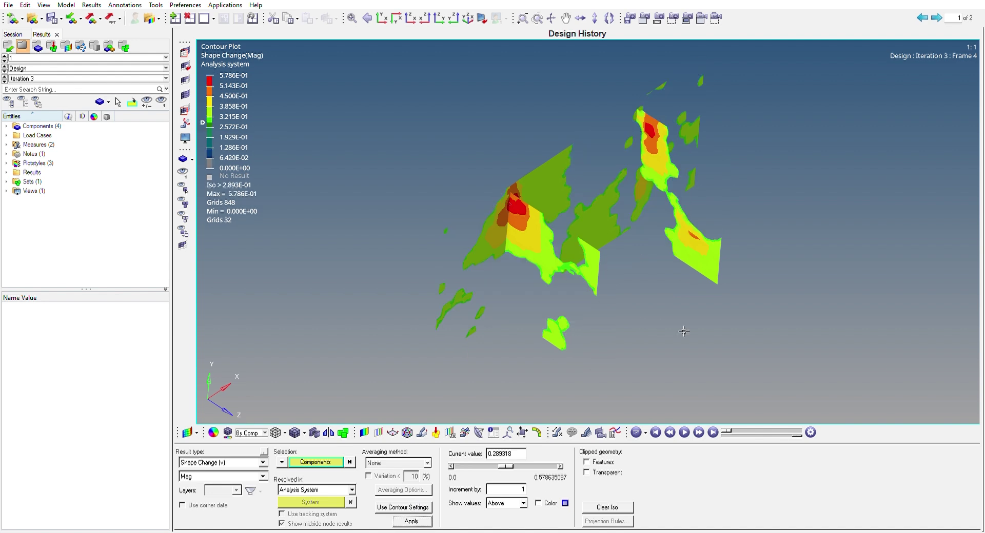
left_click_drag(680, 350, 515, 345, "ctrl")
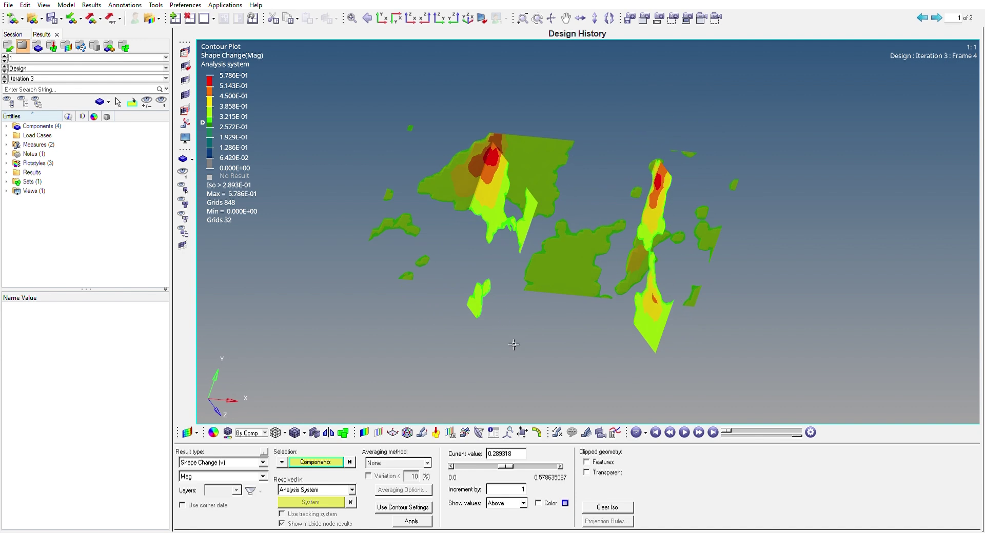
left_click(607, 507)
left_click(329, 433)
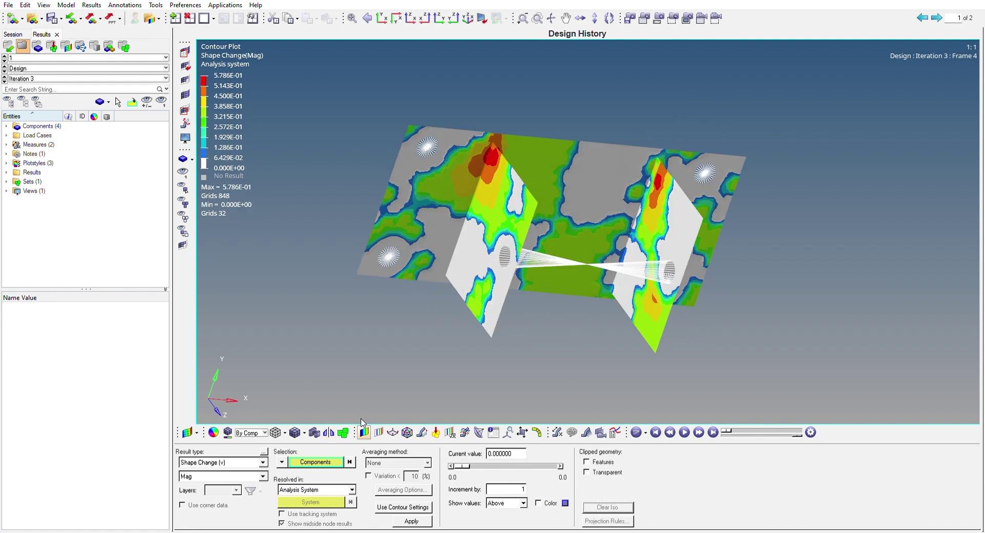
Display the deformed Shape change (v) result with a uniform scale factor of 20 and inspect the exaggerated beads
right_click_drag(345, 307, 472, 341, "ctrl")
left_click_drag(540, 142, 657, 286, "ctrl")
left_click_drag(900, 328, 646, 284, "ctrl")
left_click_drag(796, 428, 725, 432)
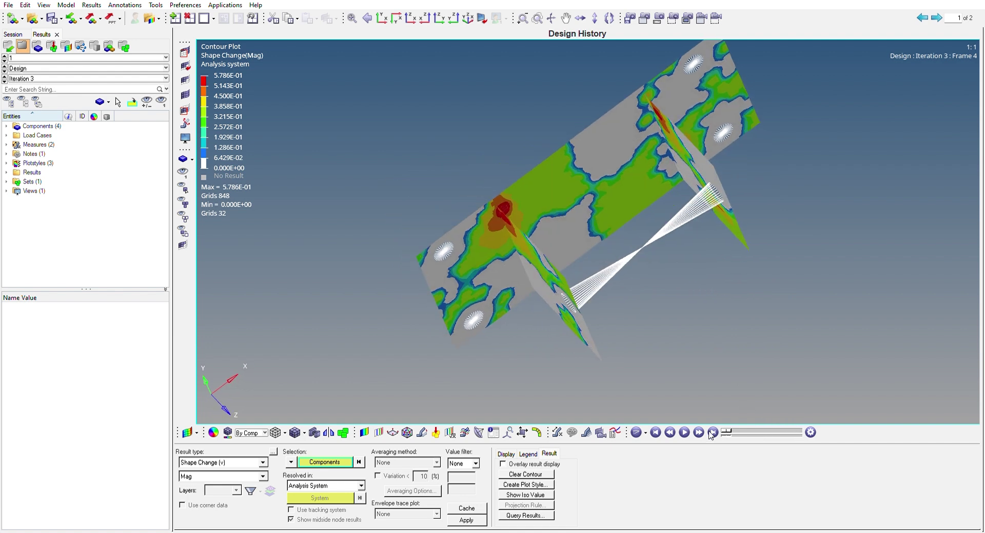
left_click(424, 427)
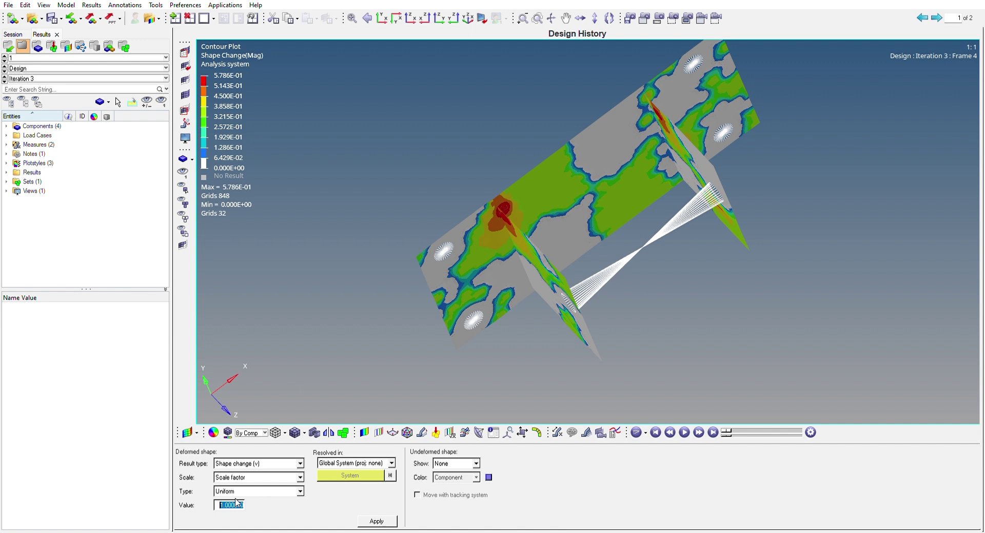
key("BackSpace")
type("20")
left_click(376, 520)
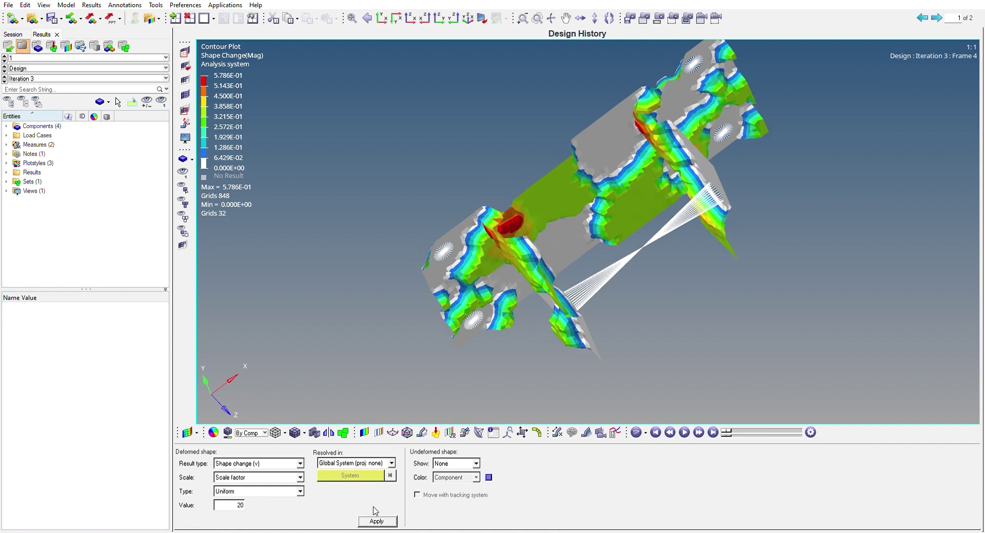
left_click_drag(393, 314, 508, 266, "ctrl")
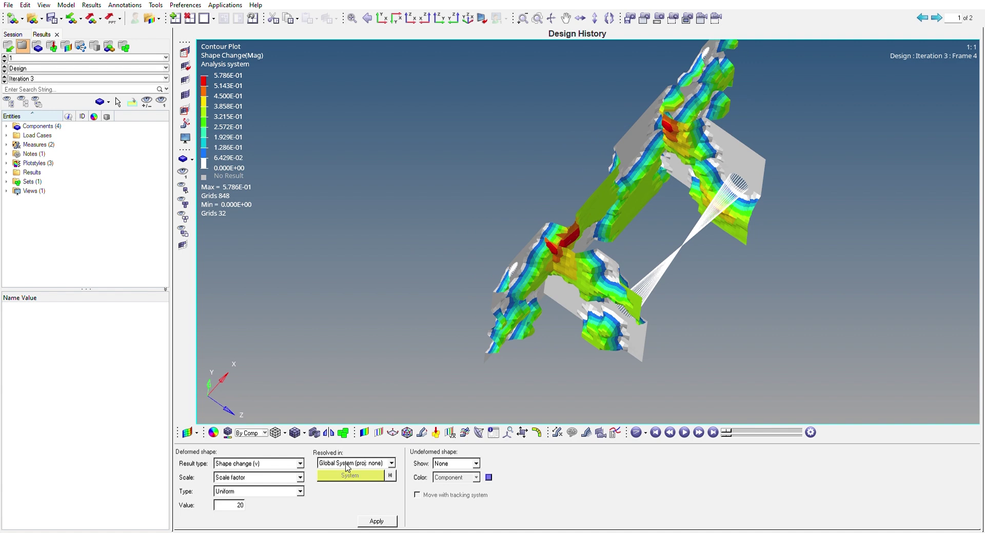
Set the deformed shape's uniform scale factor to 10 and view the bead profile edge-on
double_click(239, 505)
type("10")
left_click(383, 519)
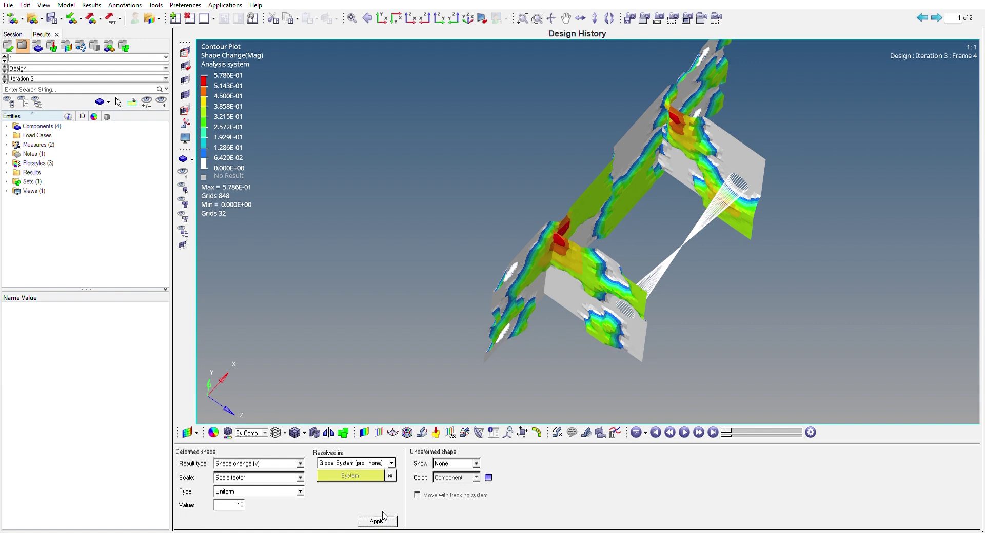
left_click_drag(498, 192, 488, 278, "ctrl")
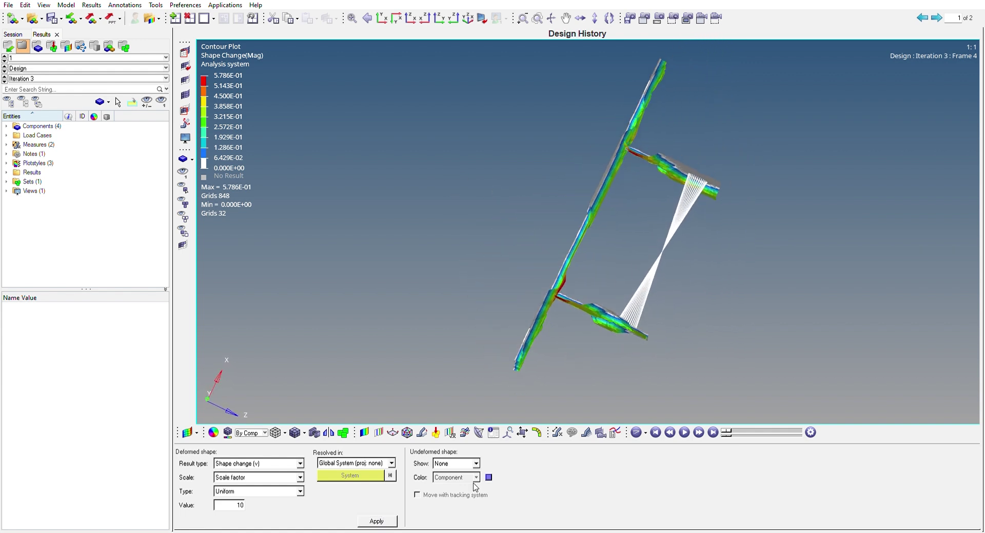
Overlay the undeformed shape as Wireframe and examine the beads where the lug meets the base plate
left_click(476, 463)
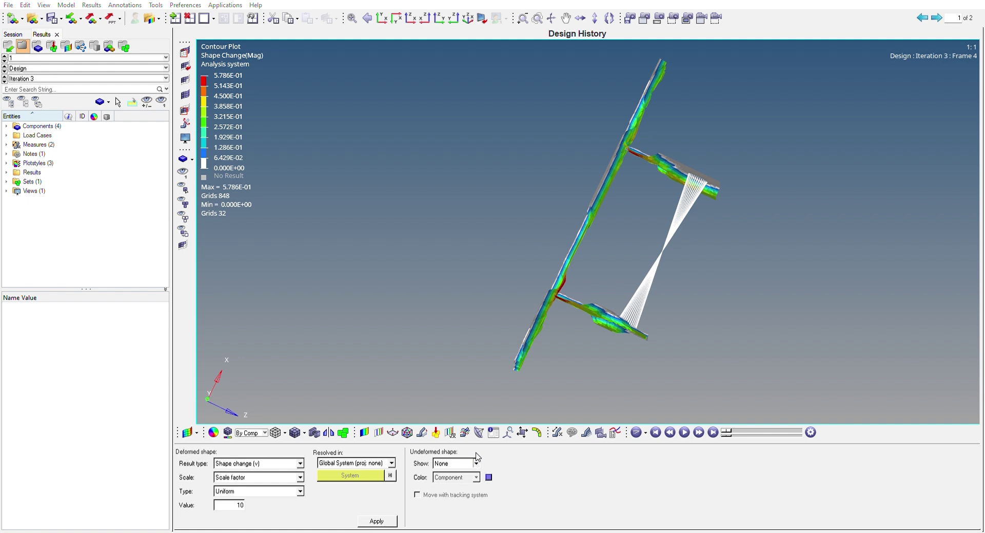
left_click(470, 472)
left_click_drag(545, 332, 556, 168, "ctrl")
scroll(511, 217, "up", 10)
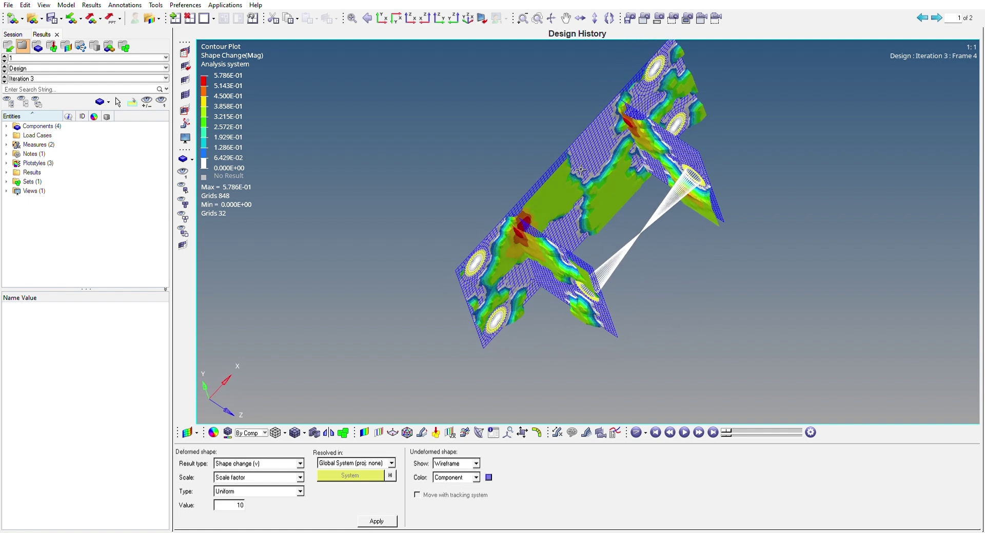
scroll(510, 217, "up", 4)
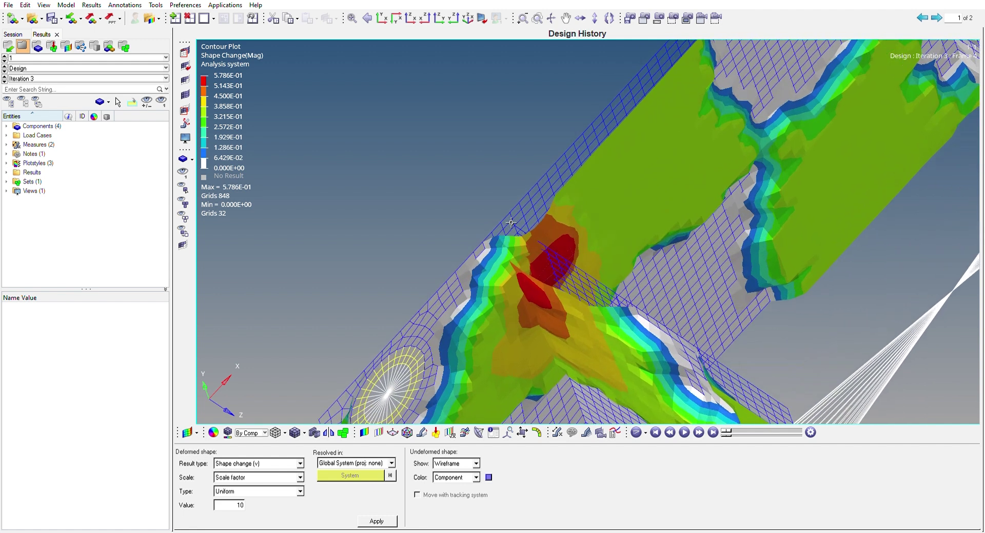
scroll(550, 201, "down", 10)
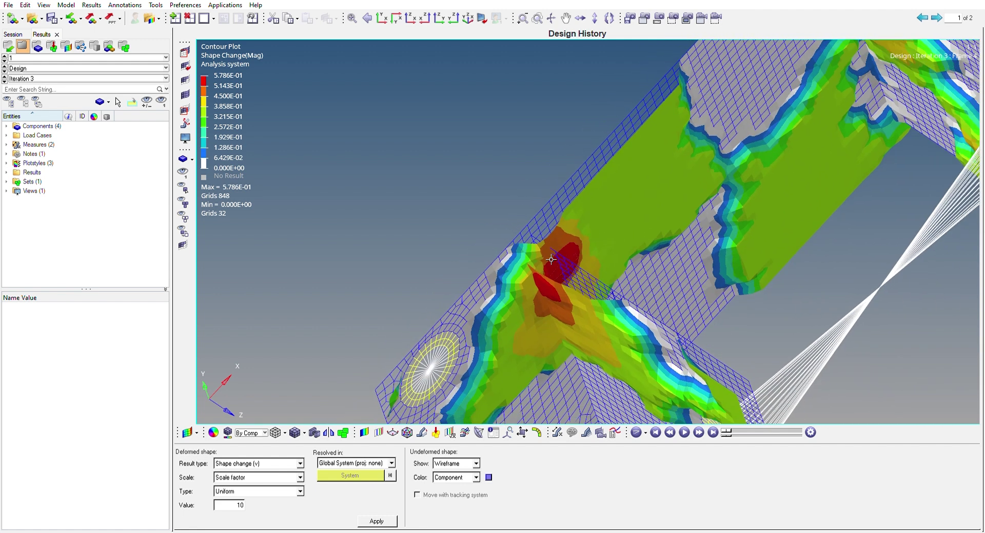
Compare the deformed beads with the undeformed wireframe at the lug joints, along the base plate edge-on, and across the whole bracket
left_click_drag(552, 261, 547, 202, "ctrl")
scroll(547, 202, "up", 8)
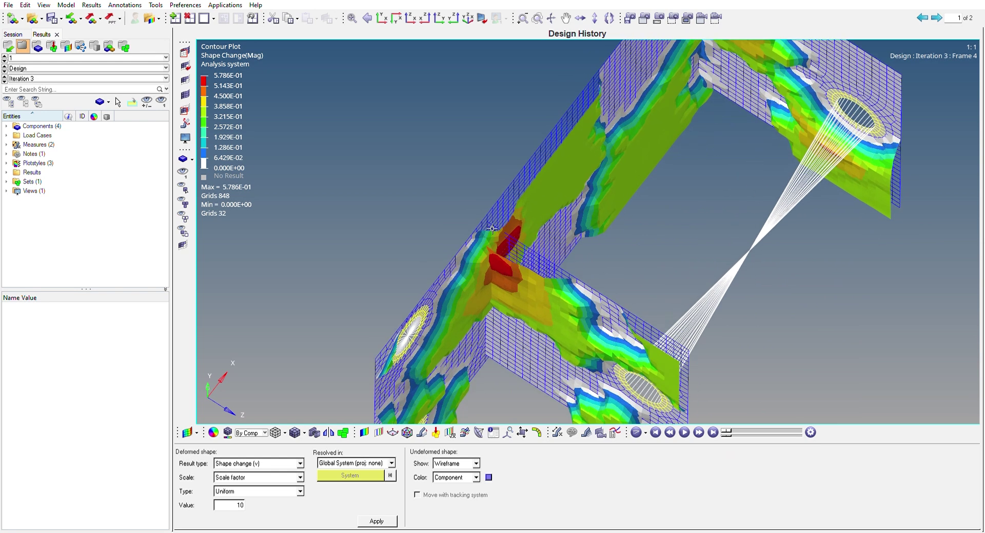
right_click_drag(535, 191, 514, 264, "ctrl")
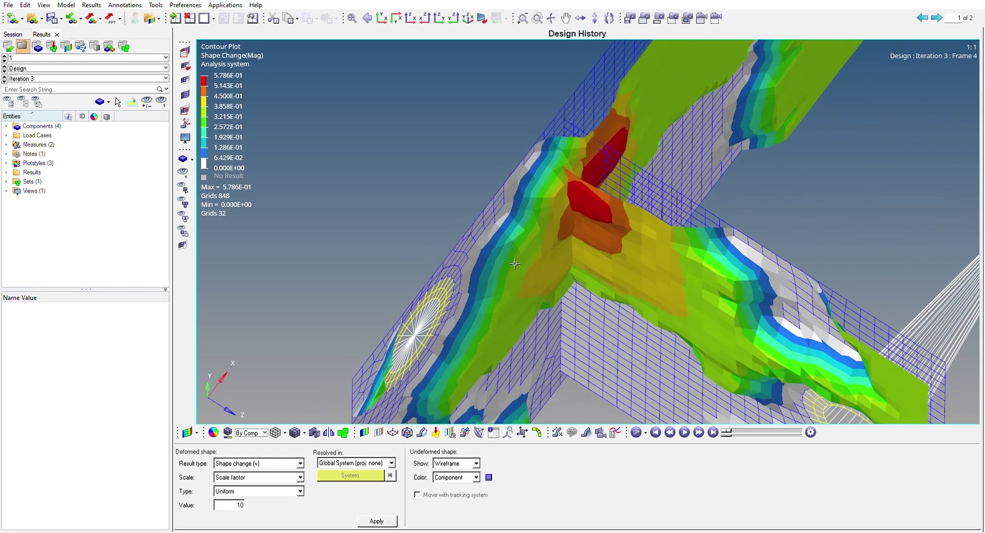
scroll(559, 150, "down", 8)
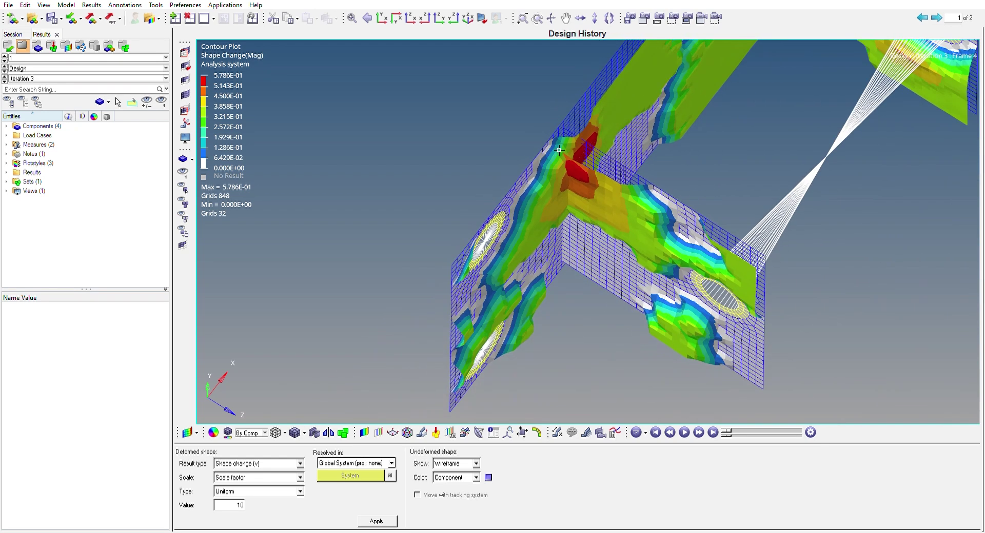
scroll(459, 281, "down", 3)
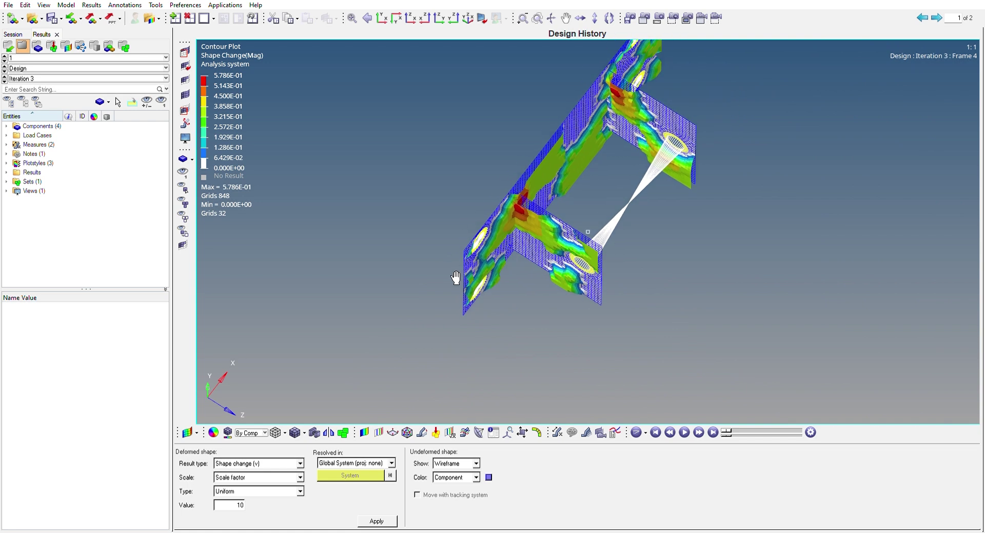
left_click_drag(460, 282, 634, 218, "ctrl")
scroll(613, 215, "up", 5)
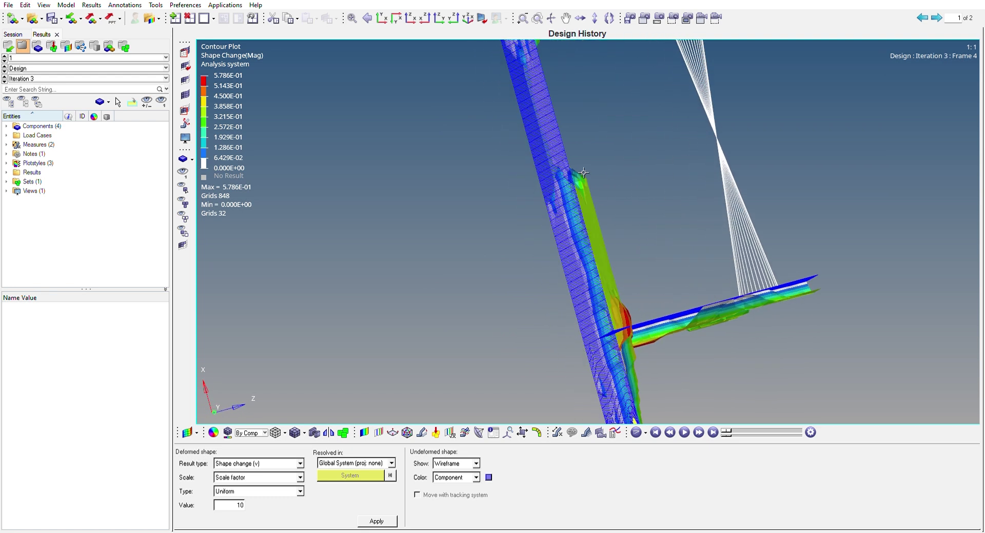
scroll(622, 293, "down", 6)
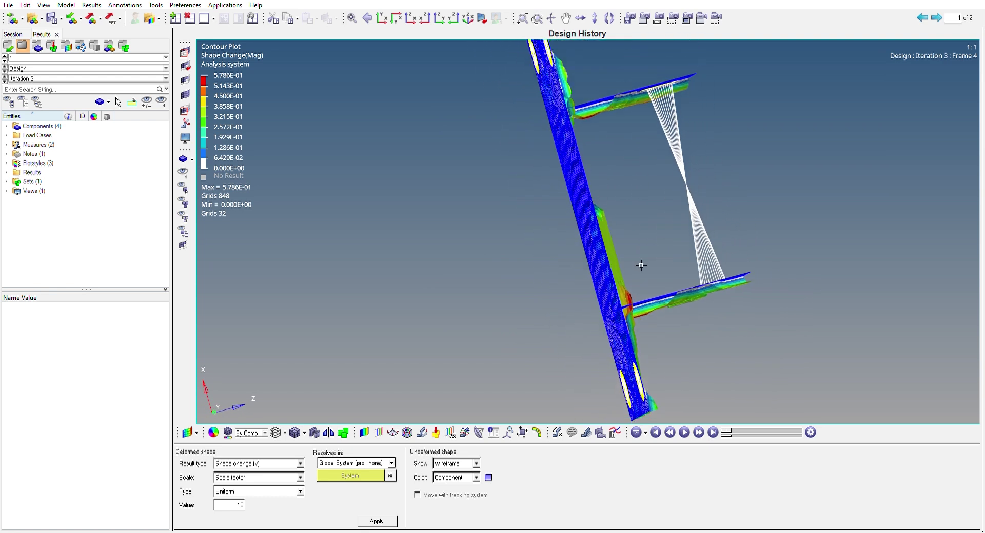
left_click_drag(702, 332, 769, 288, "ctrl")
left_click_drag(565, 230, 795, 344, "ctrl")
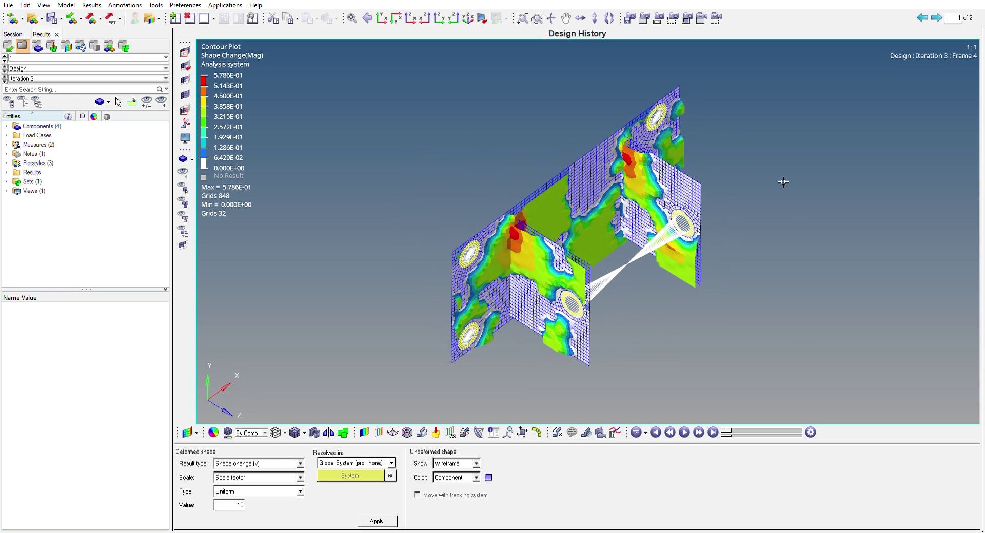